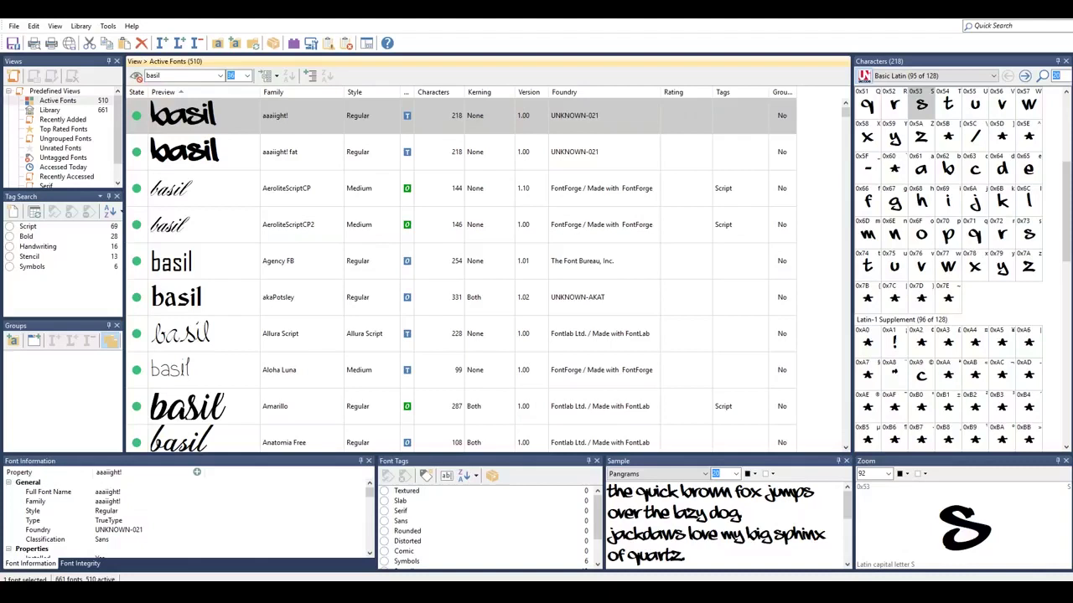
pyautogui.hotkey('alt', 'Tab')
pyautogui.moveTo(677, 25); pyautogui.dragTo(431, 24)
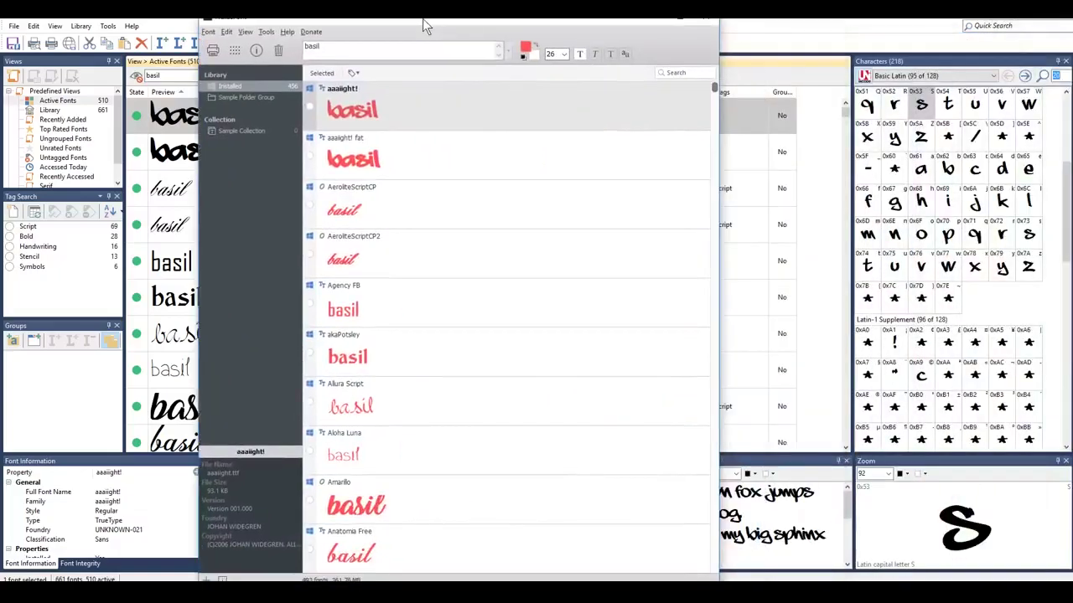
pyautogui.click(683, 24)
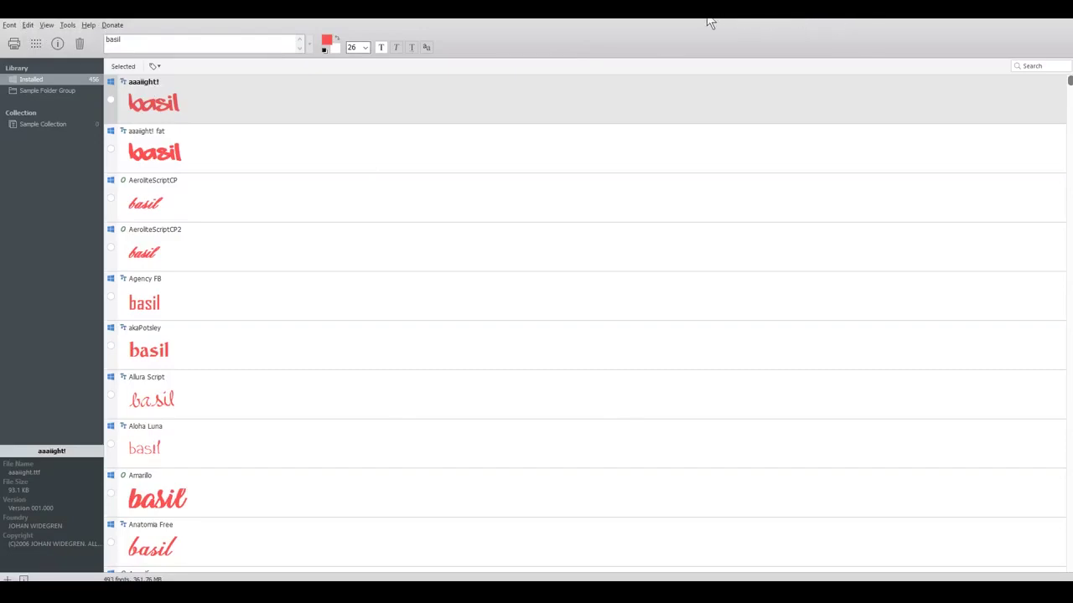
pyautogui.moveTo(710, 23); pyautogui.dragTo(1072, 26)
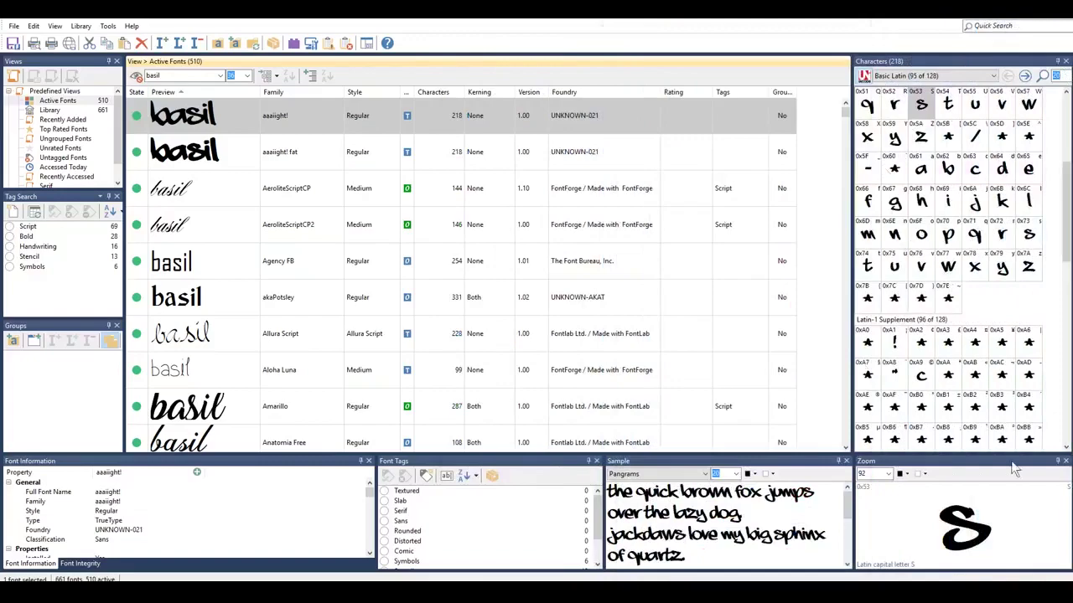
# Move the basil reference picture aside, hide it, and retype 'basil' as MainType's preview text.
pyautogui.moveTo(1060, 209); pyautogui.dragTo(1058, 289)
pyautogui.scroll(10, 947, 268)
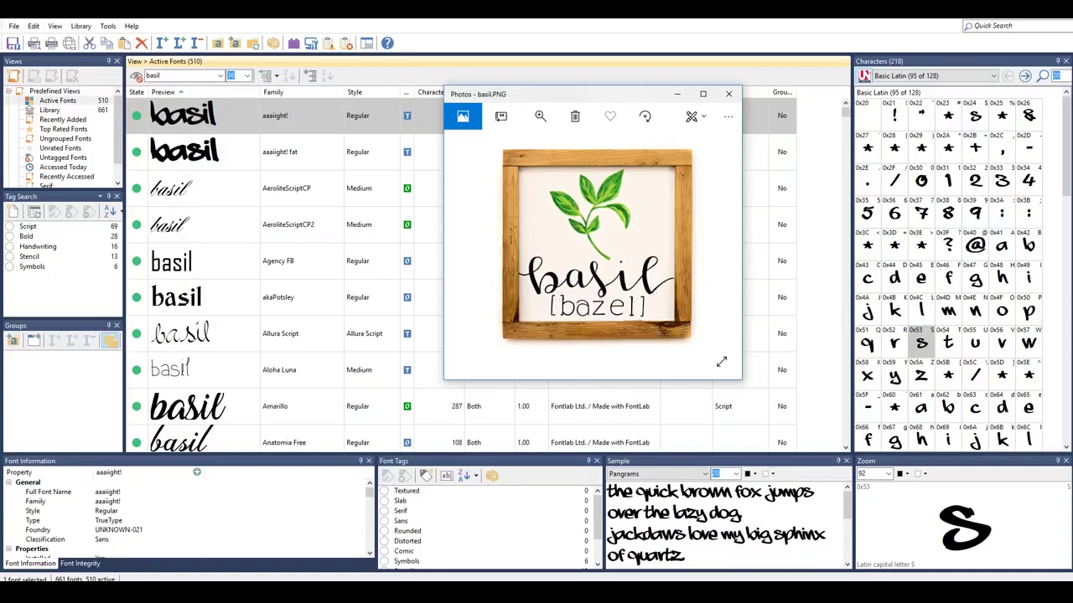
pyautogui.moveTo(637, 94); pyautogui.dragTo(978, 66)
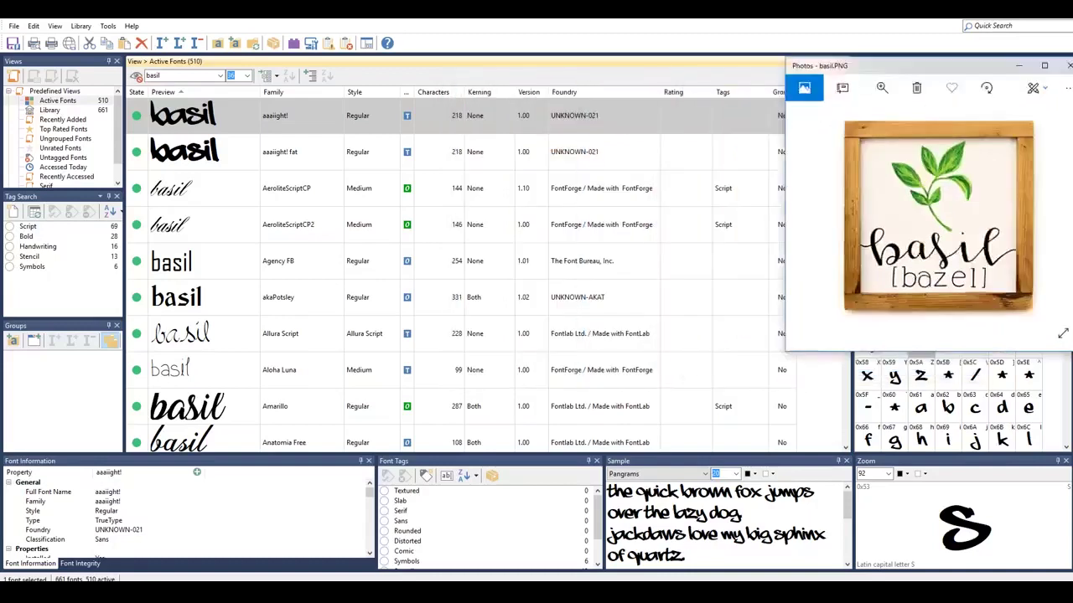
pyautogui.click(1018, 66)
pyautogui.moveTo(176, 75); pyautogui.dragTo(137, 81)
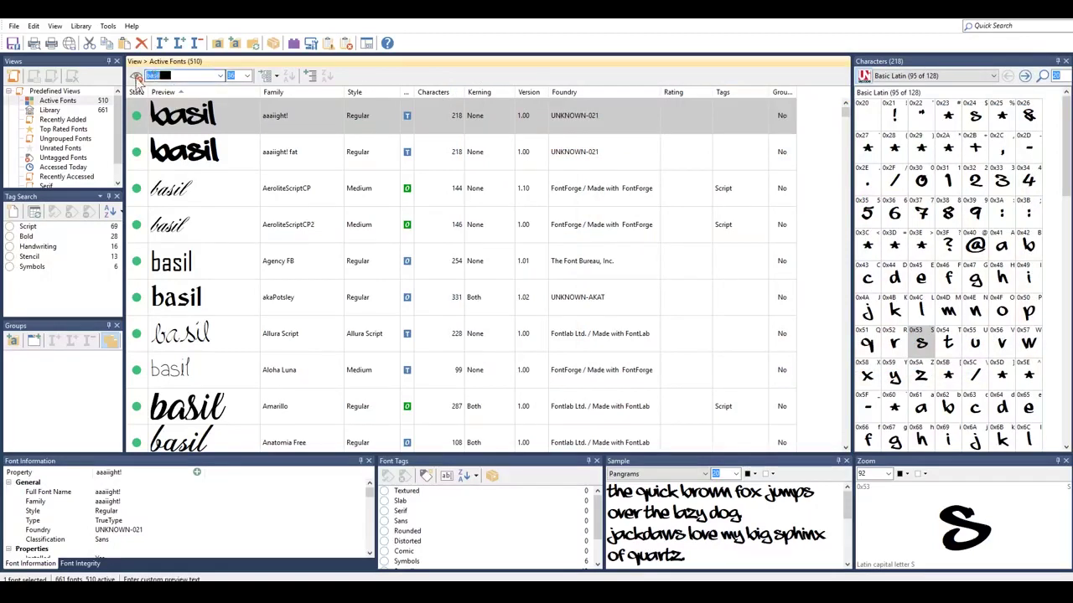
pyautogui.write('basil')
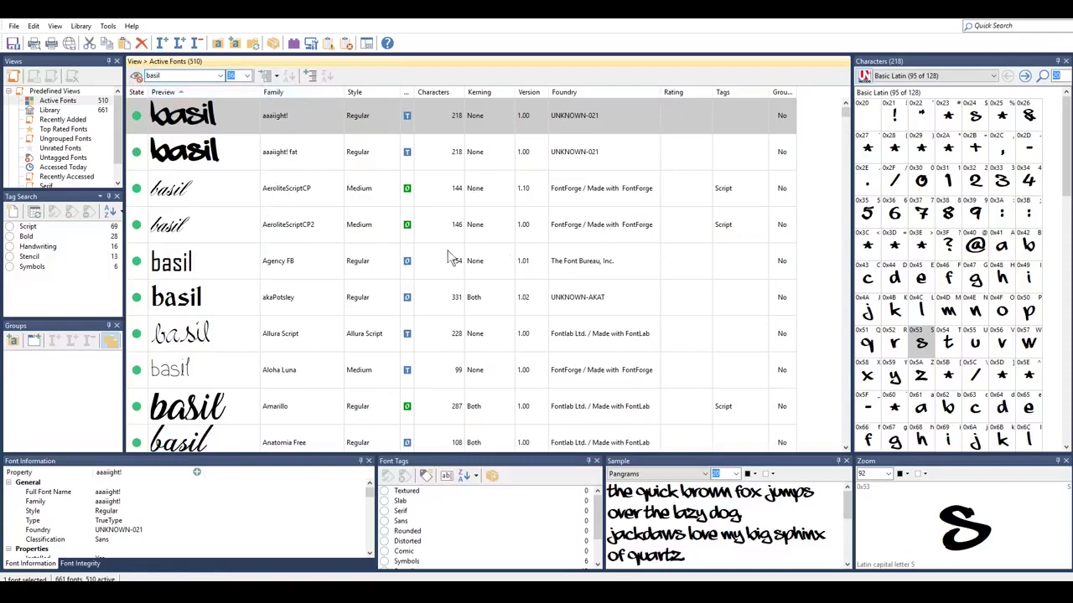
# Reposition and hide the basil picture again, then scroll further down MainType's font previews.
pyautogui.scroll(-3, 561, 242)
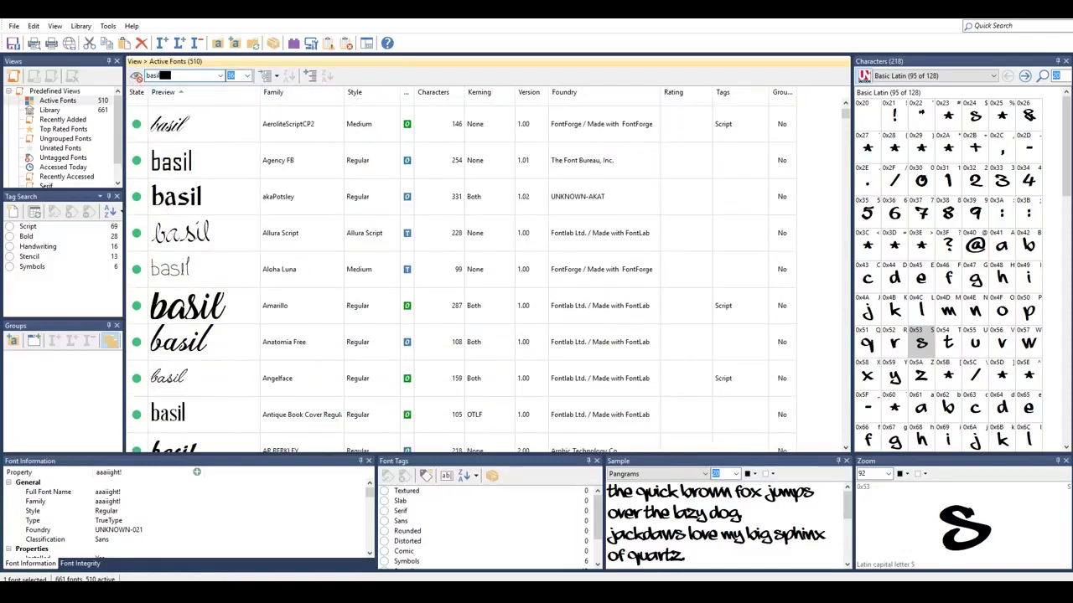
pyautogui.moveTo(745, 66); pyautogui.dragTo(741, 46)
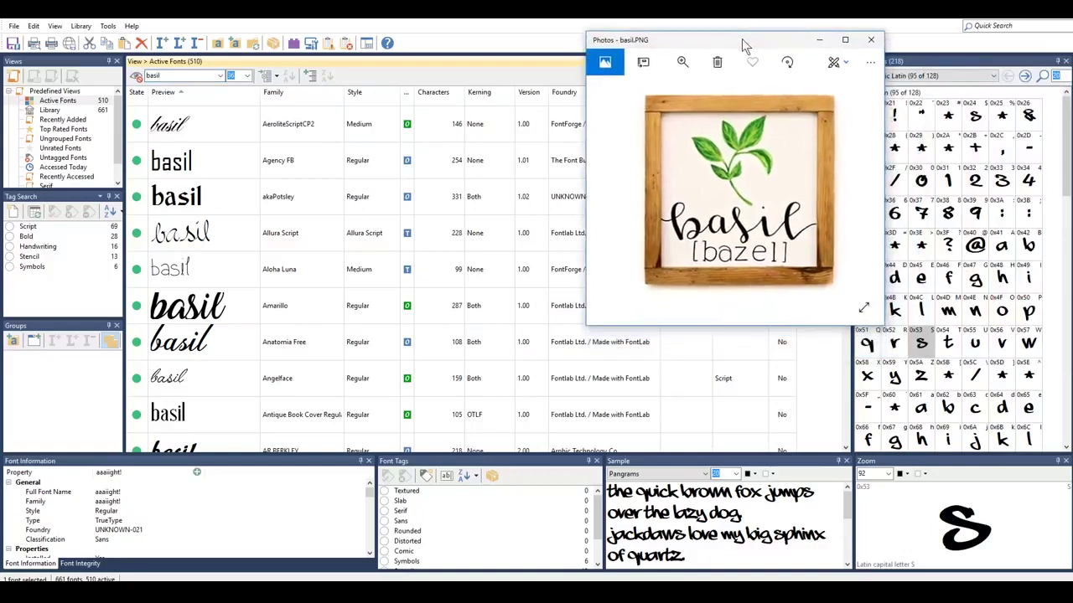
pyautogui.moveTo(836, 46); pyautogui.dragTo(1056, 50)
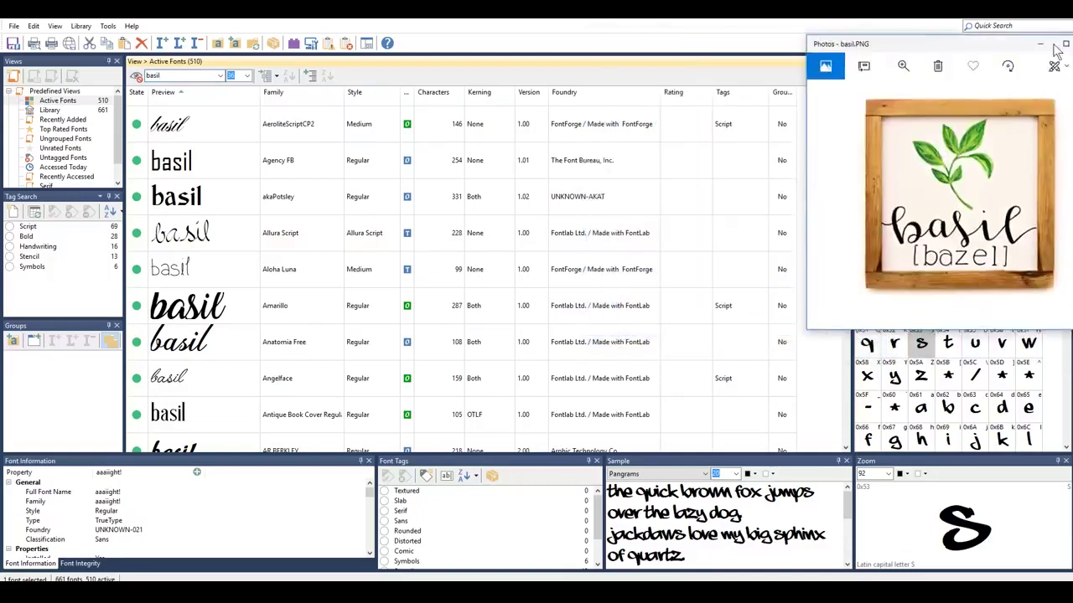
pyautogui.click(1040, 44)
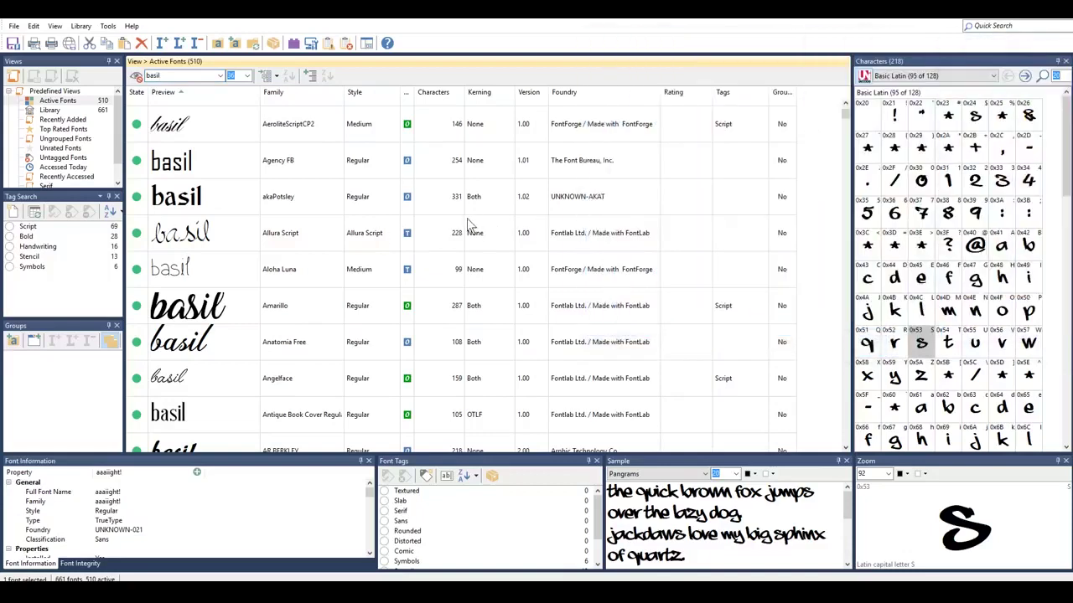
pyautogui.scroll(-2, 467, 228)
pyautogui.scroll(-3, 466, 228)
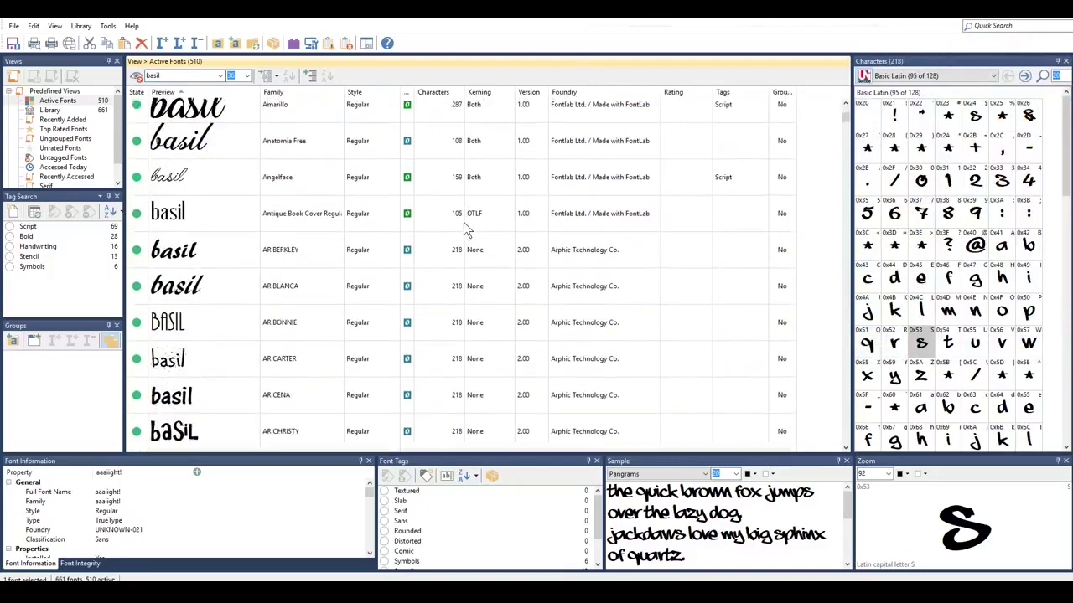
pyautogui.scroll(-1, 467, 228)
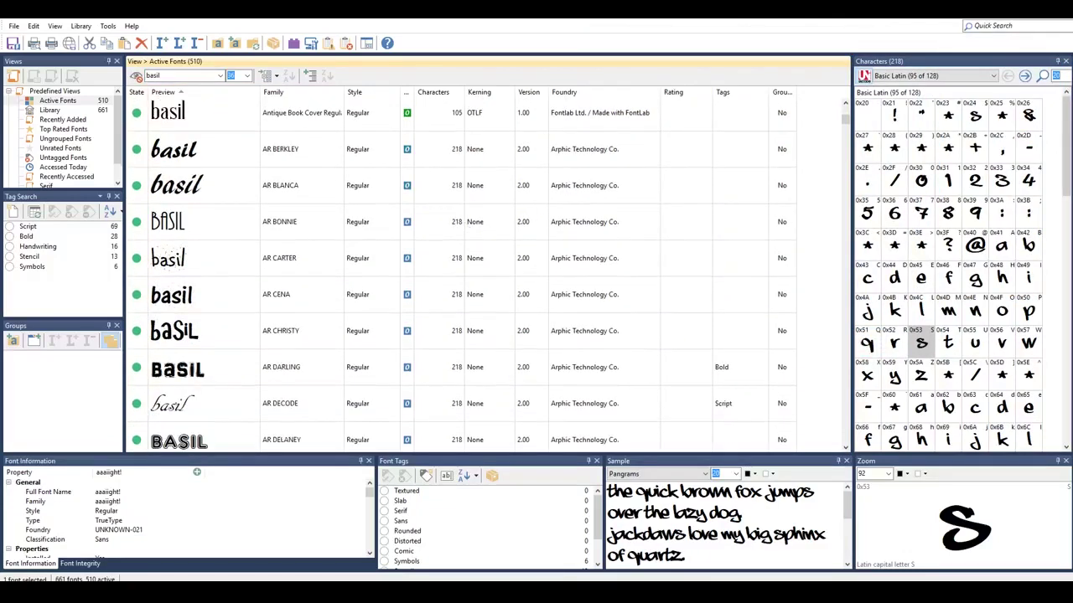
# Bring NexusFont to the front, maximise it, and check its 'basil' preview text.
pyautogui.hotkey('alt', 'Tab')
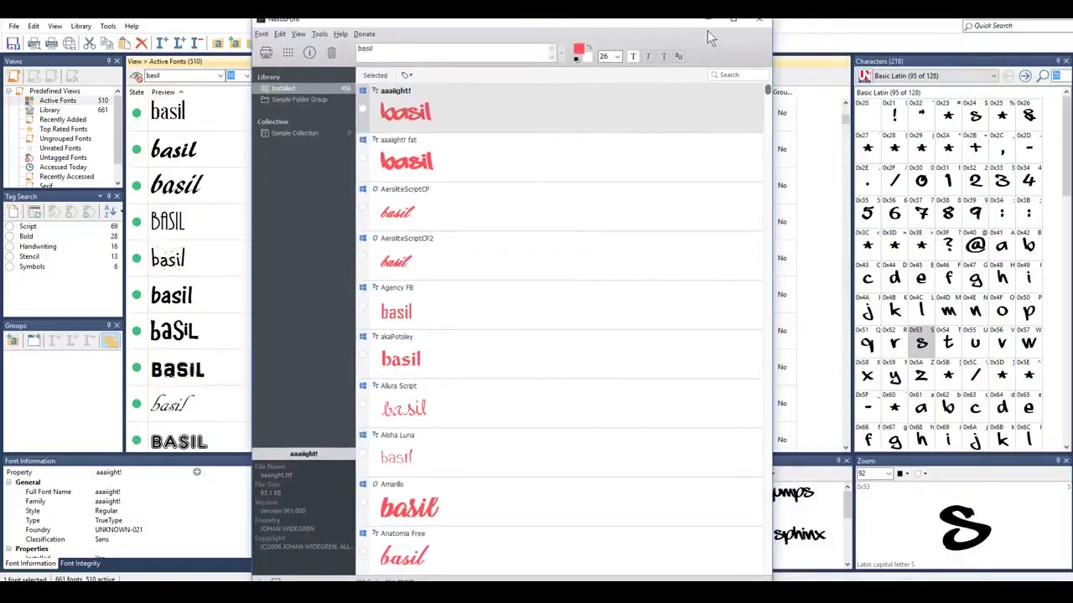
pyautogui.click(741, 23)
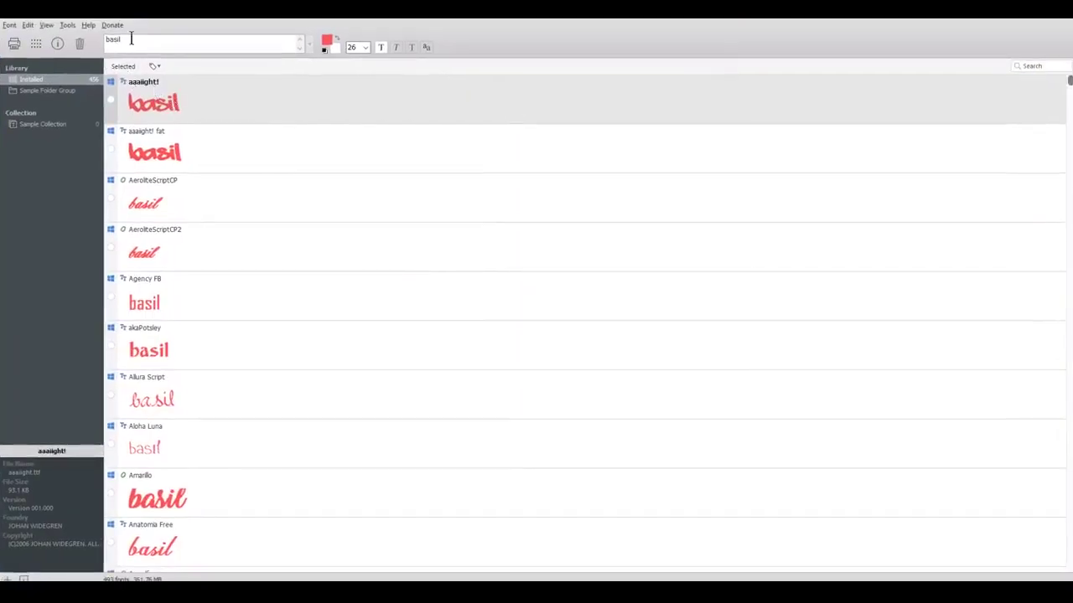
pyautogui.moveTo(128, 39); pyautogui.dragTo(103, 36)
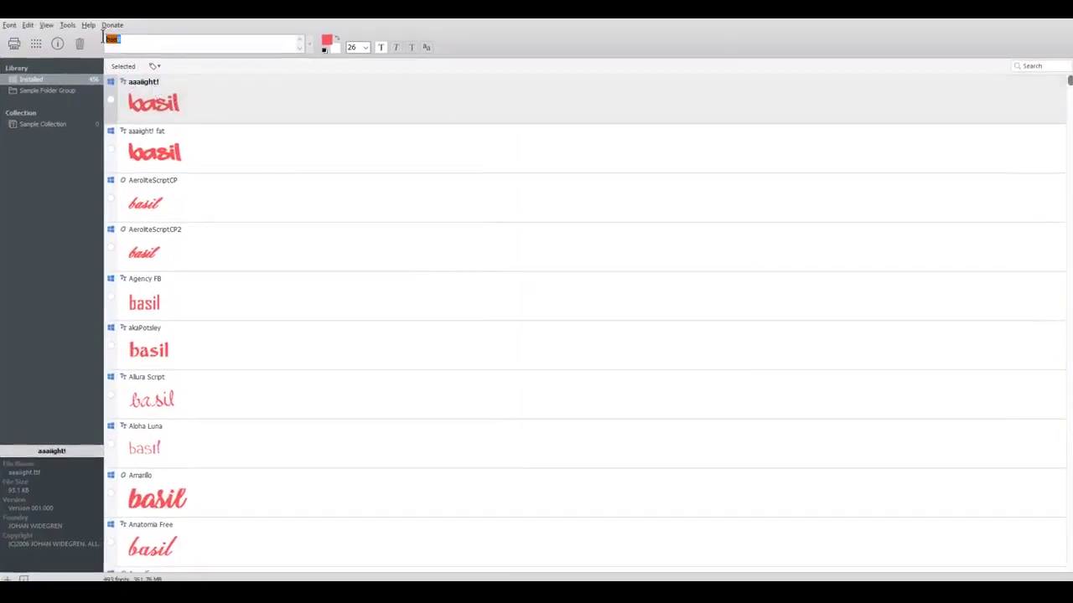
pyautogui.click(239, 42)
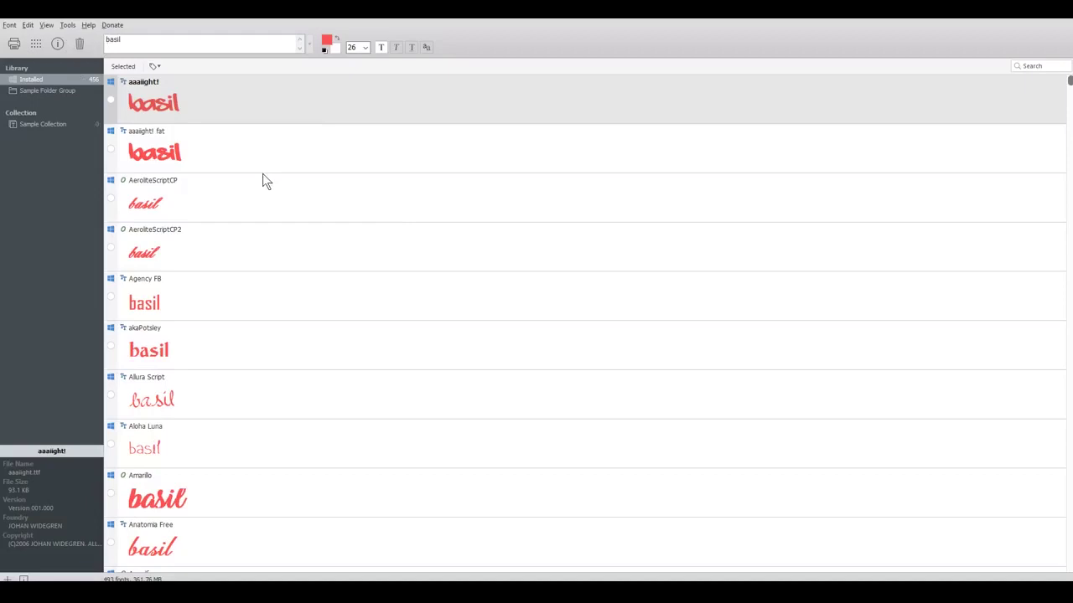
# Scroll NexusFont's basil previews down past the Arial family to Autumn in November.
pyautogui.scroll(-7, 273, 202)
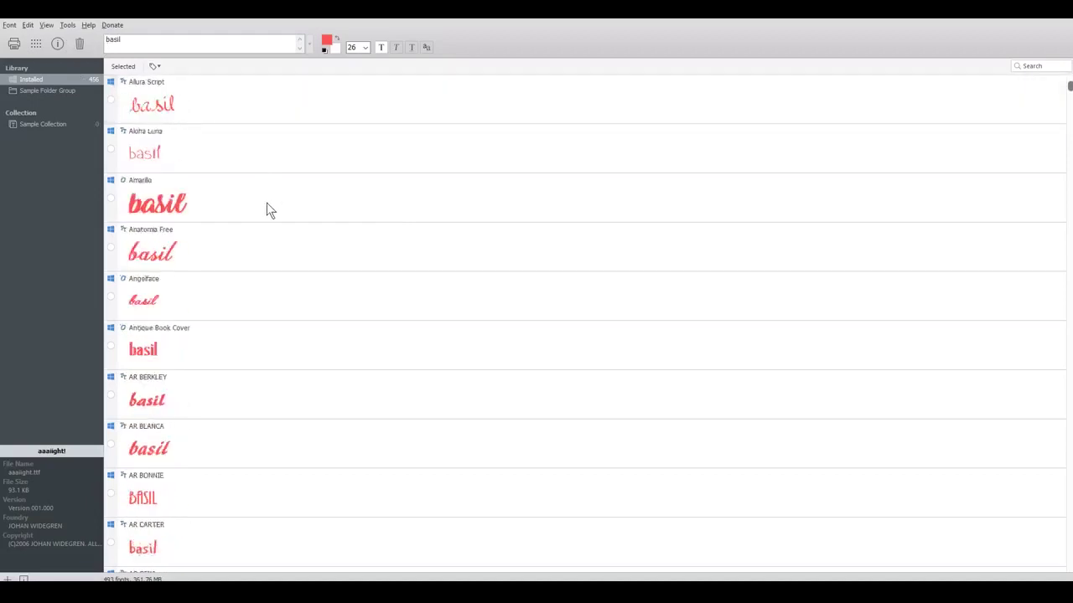
pyautogui.scroll(-3, 267, 210)
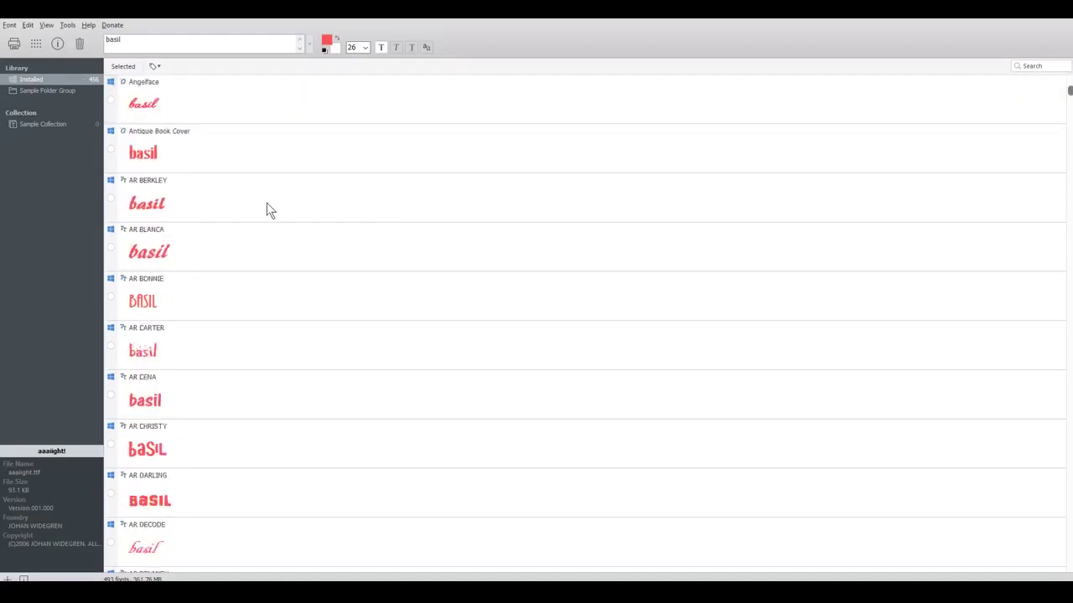
pyautogui.scroll(-8, 268, 209)
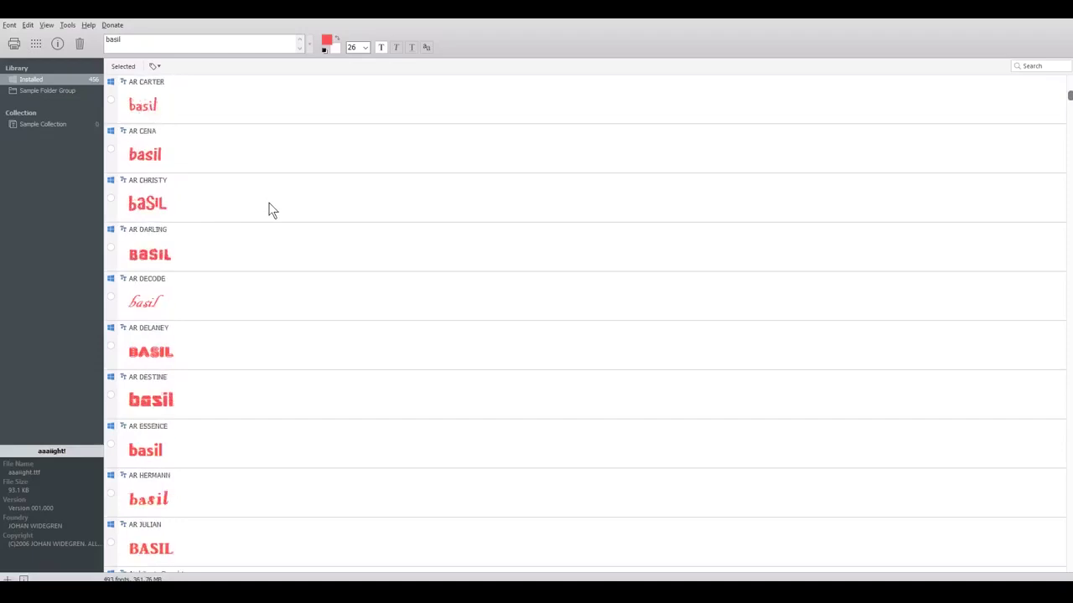
pyautogui.scroll(-3, 270, 210)
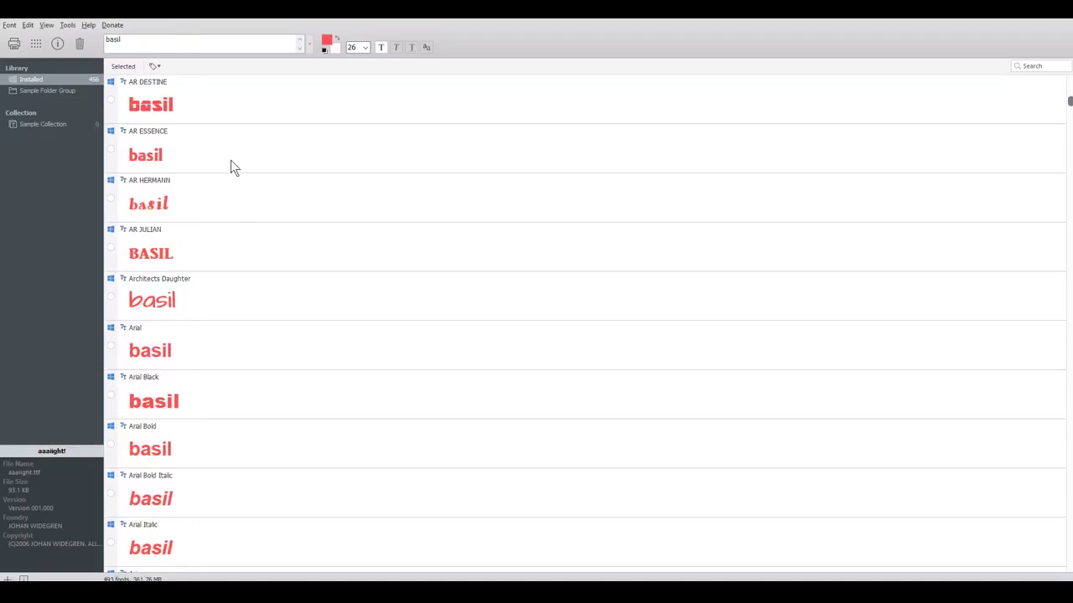
pyautogui.scroll(-2, 240, 173)
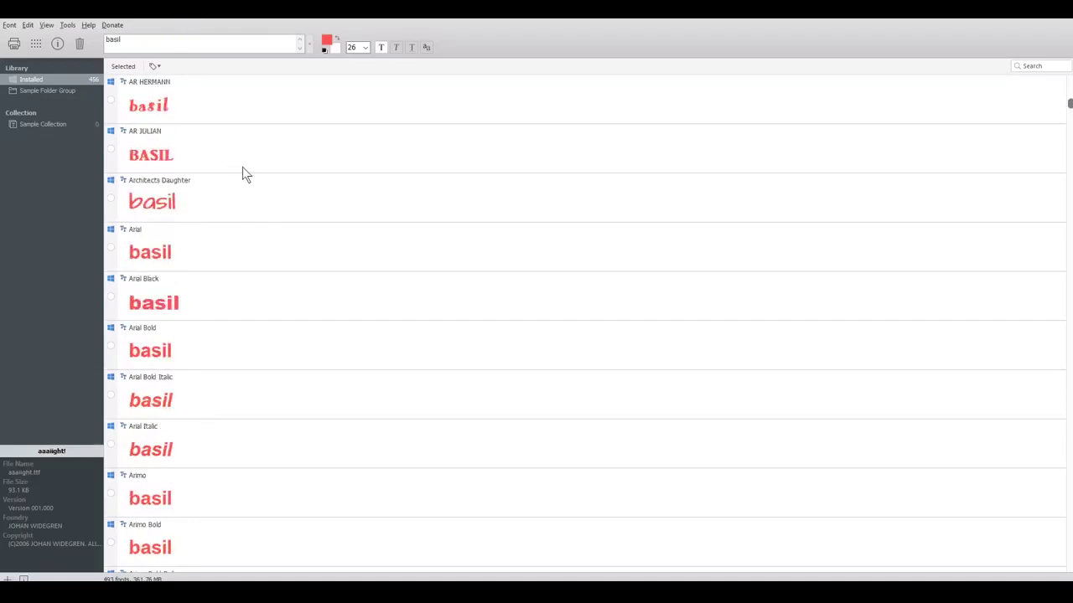
pyautogui.scroll(-7, 243, 168)
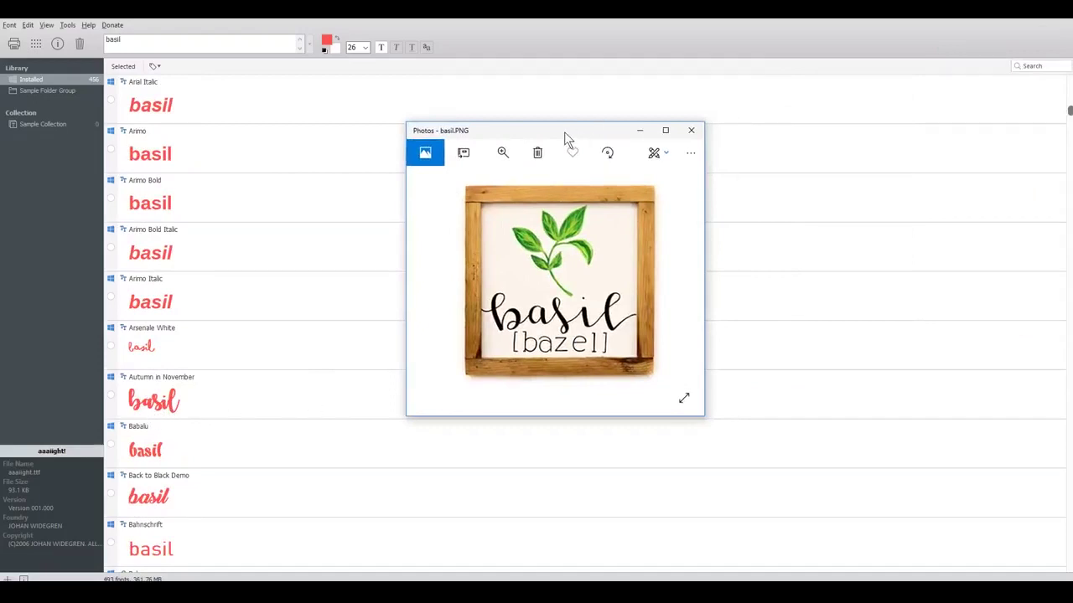
# Drag the basil picture window off screen to reveal the Home Decor projects page.
pyautogui.moveTo(564, 132); pyautogui.dragTo(1072, 100)
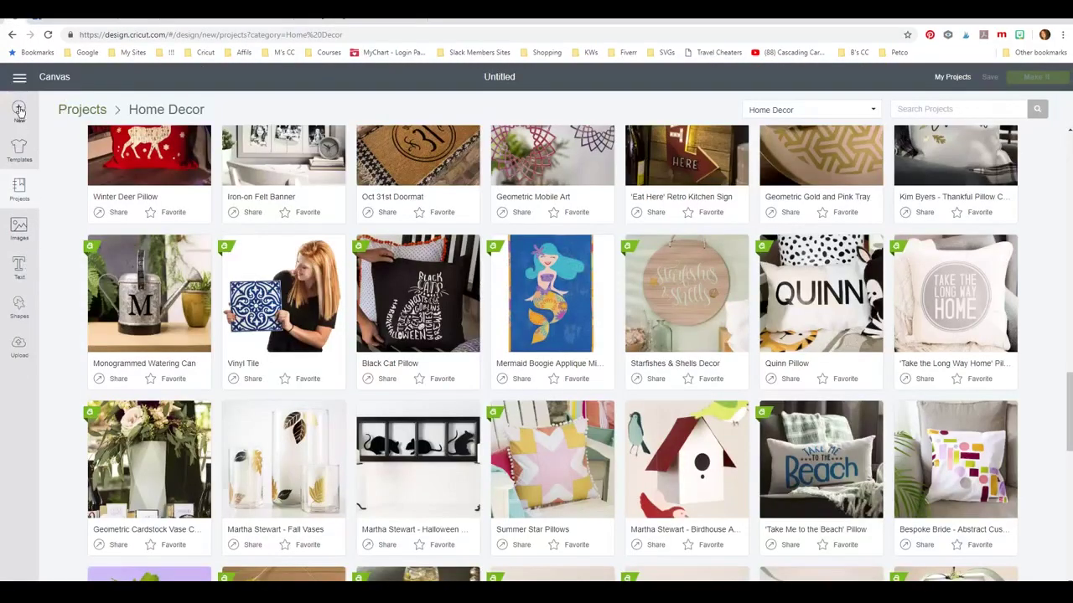
# Start a new canvas with a 'basil' text box and enlarge it slightly.
pyautogui.click(18, 109)
pyautogui.click(20, 275)
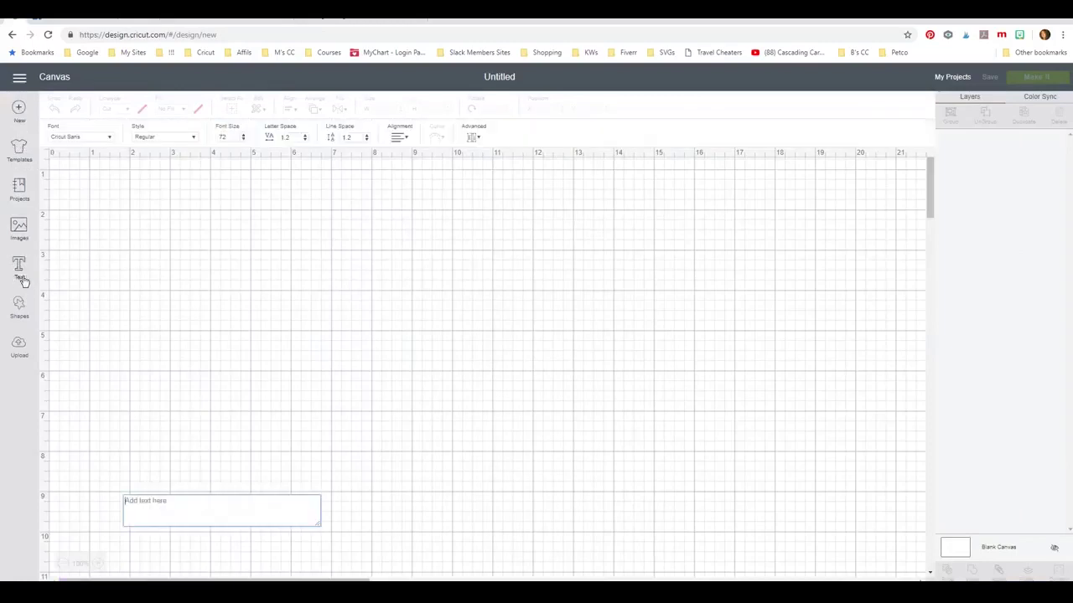
pyautogui.write('basil')
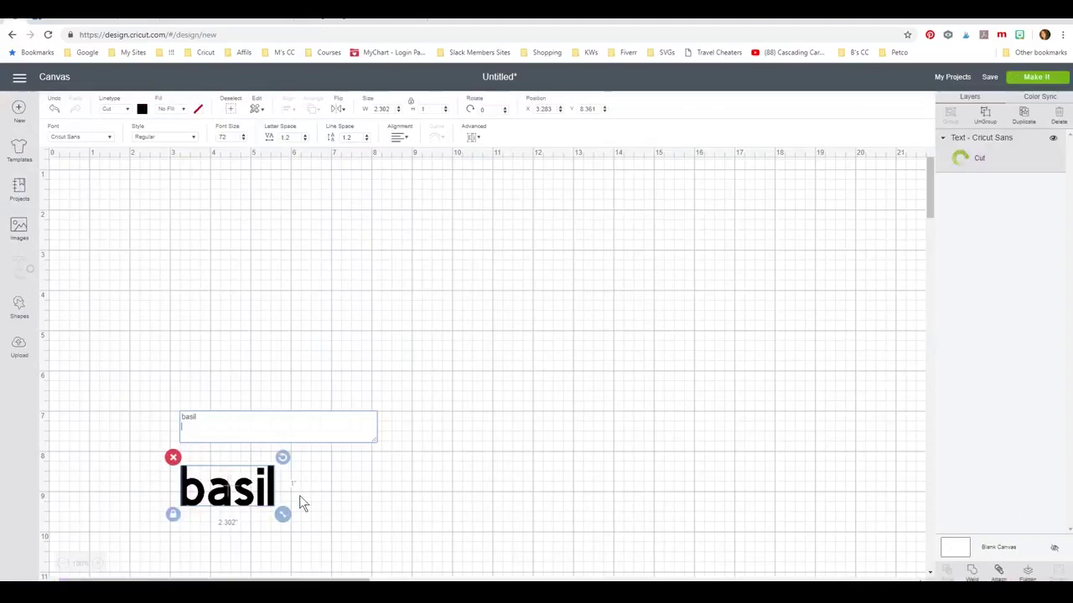
pyautogui.moveTo(283, 512); pyautogui.dragTo(329, 490)
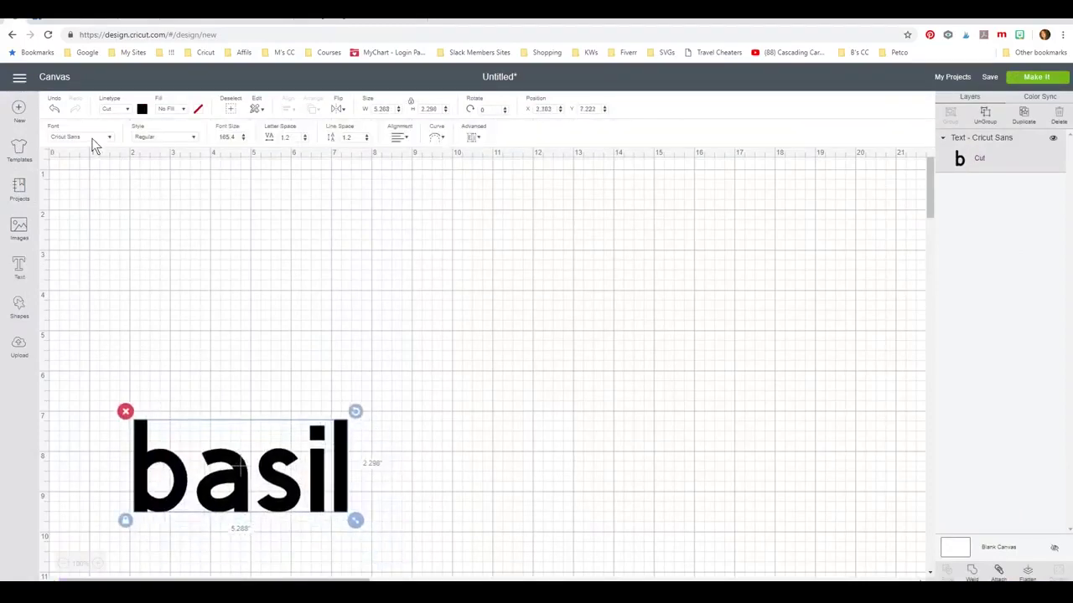
# Set basil in Autumn in November, scale it to 8.737 by 3.437 inches, and move it up.
pyautogui.click(92, 137)
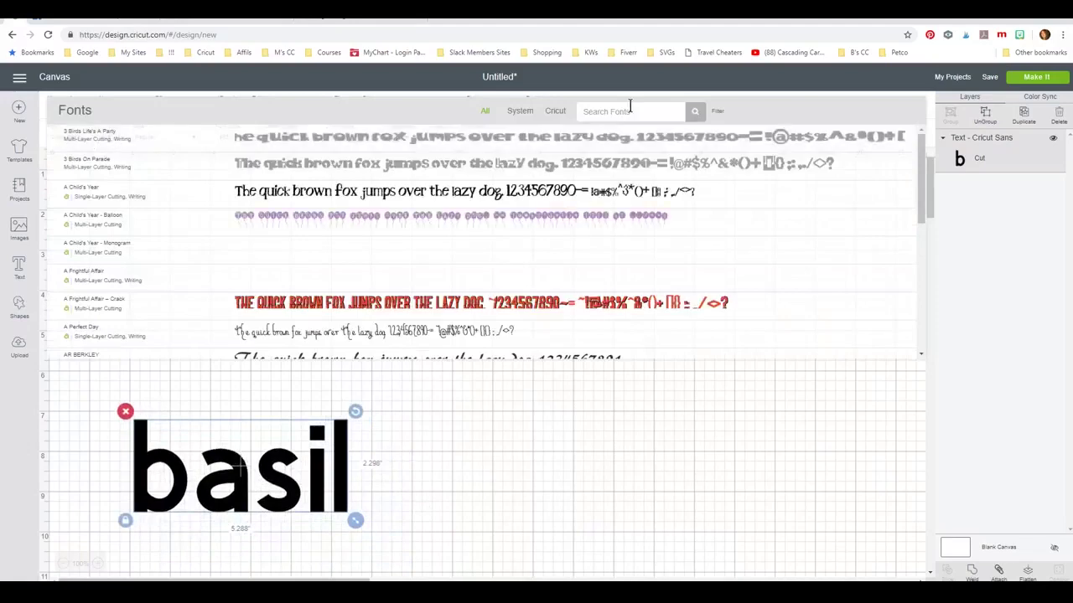
pyautogui.write('au')
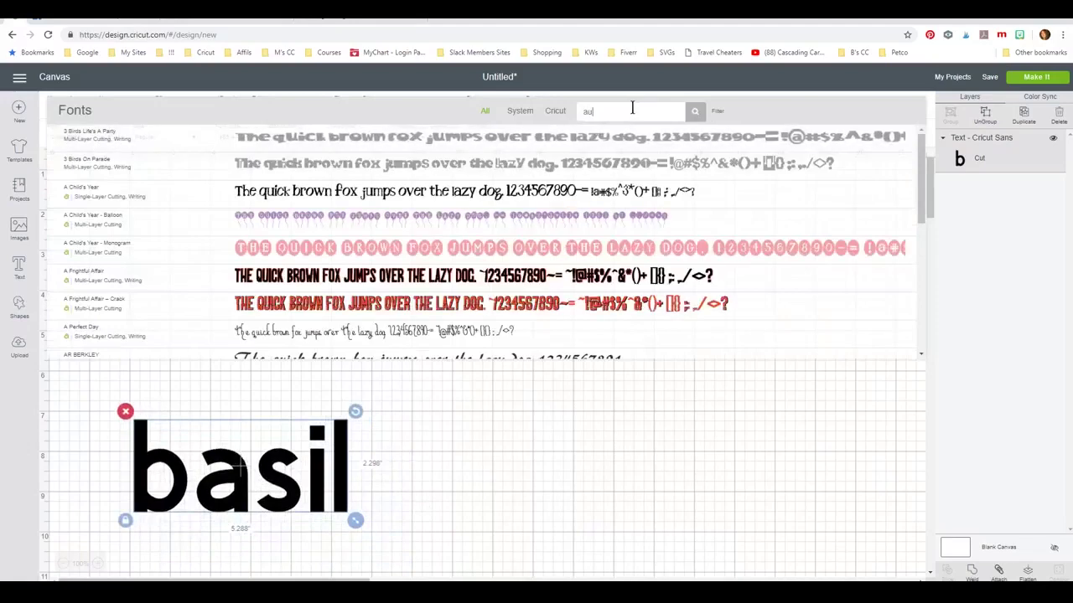
pyautogui.write('t')
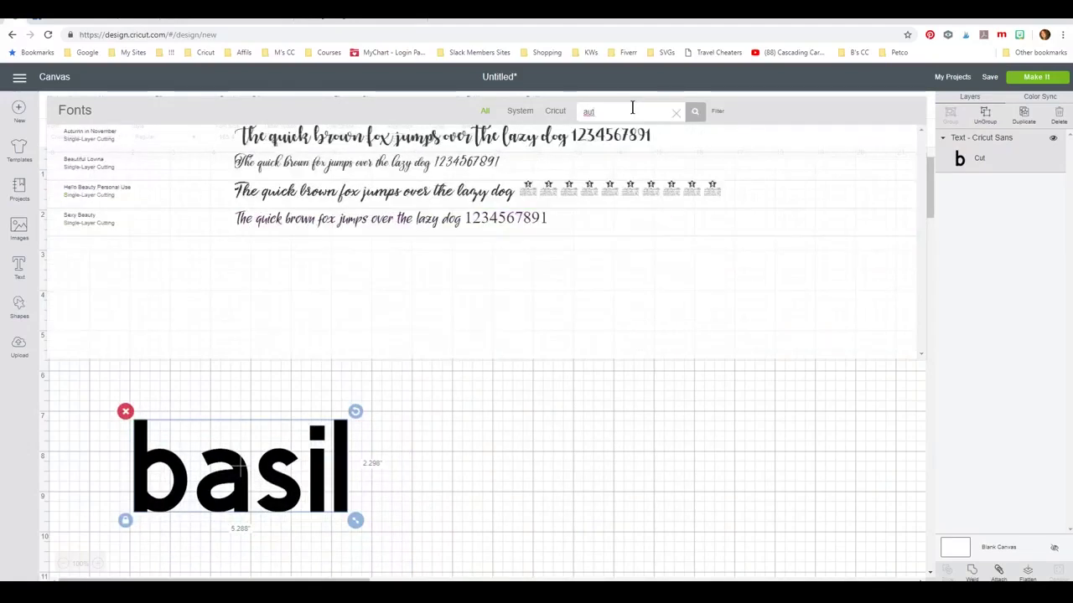
pyautogui.click(385, 139)
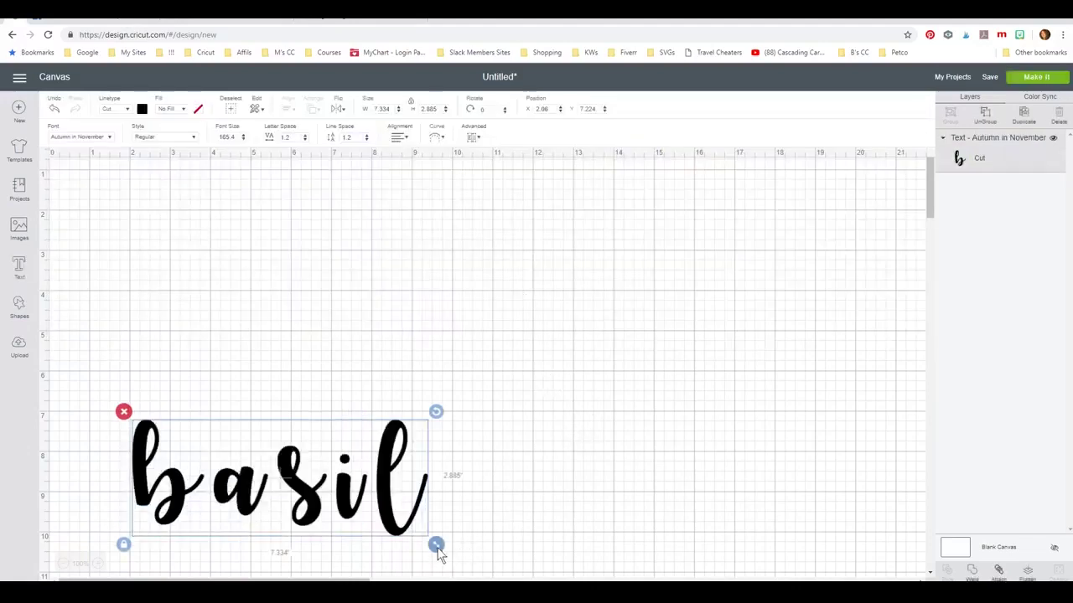
pyautogui.moveTo(436, 546); pyautogui.dragTo(492, 562)
pyautogui.moveTo(385, 509); pyautogui.dragTo(383, 453)
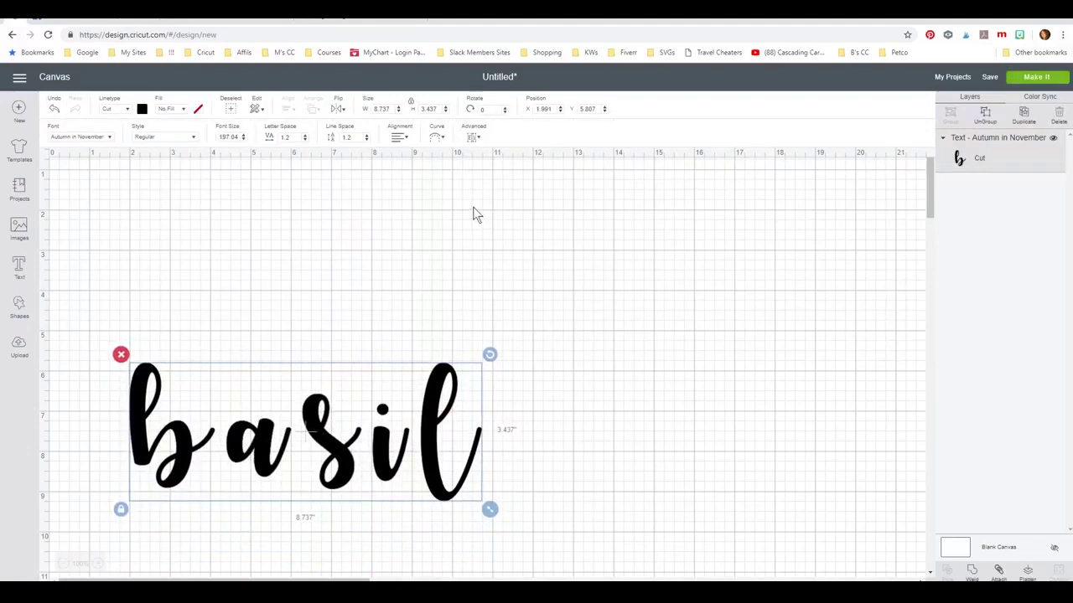
# Ungroup basil to letters, push a, s, i and l against their neighbours, then select all five.
pyautogui.click(473, 138)
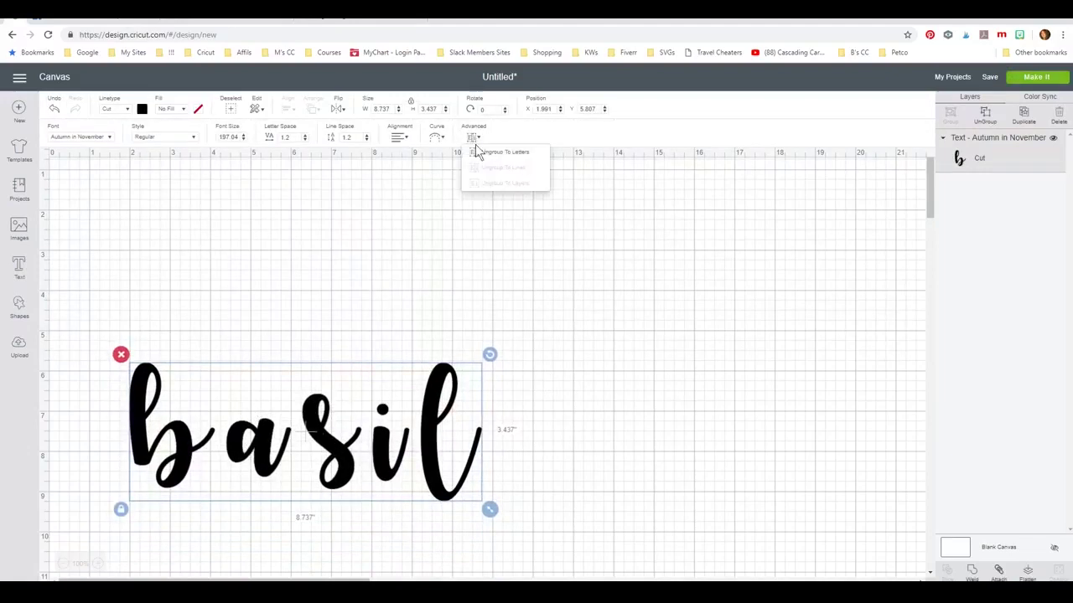
pyautogui.click(496, 152)
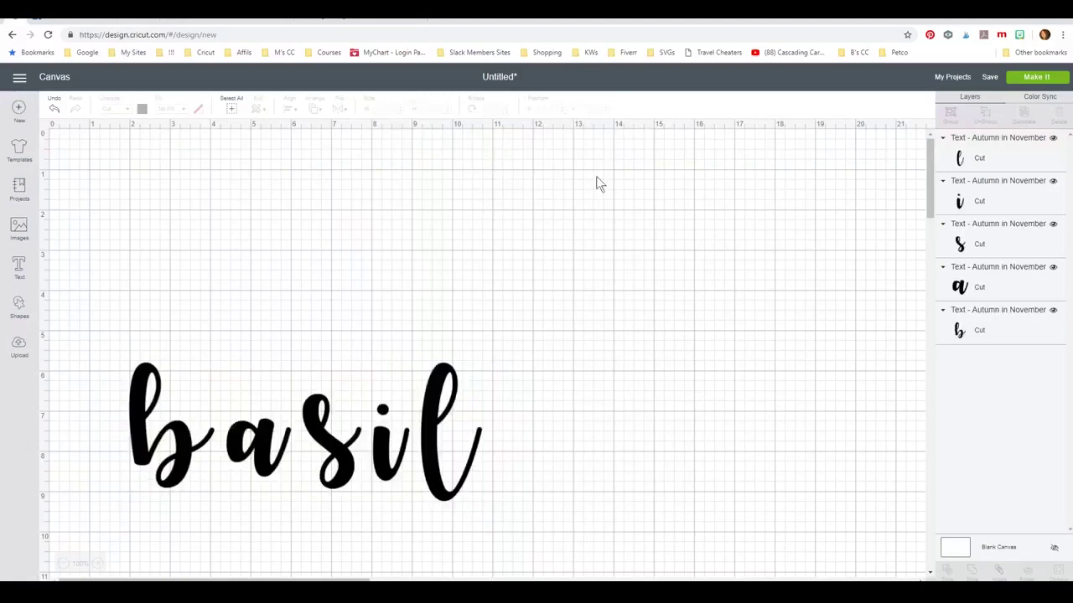
pyautogui.moveTo(268, 465); pyautogui.dragTo(248, 466)
pyautogui.moveTo(347, 482); pyautogui.dragTo(314, 484)
pyautogui.moveTo(379, 471); pyautogui.dragTo(334, 470)
pyautogui.moveTo(434, 474); pyautogui.dragTo(366, 472)
pyautogui.click(538, 464)
pyautogui.moveTo(100, 345); pyautogui.dragTo(483, 514)
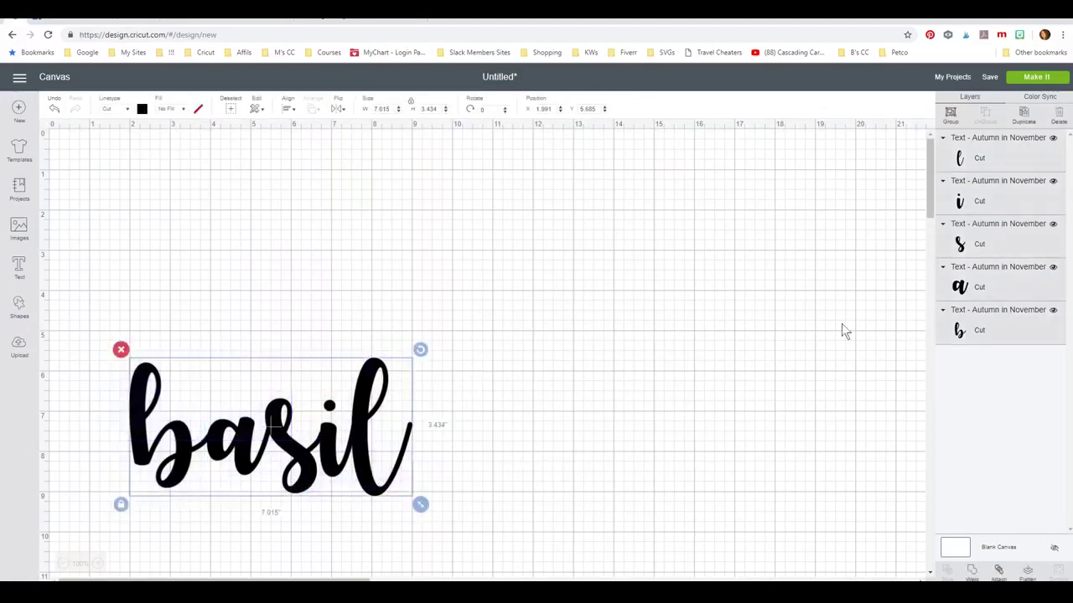
# Group and weld the letters, then enlarge the welded word to 8.404 by 4.114 inches.
pyautogui.click(950, 111)
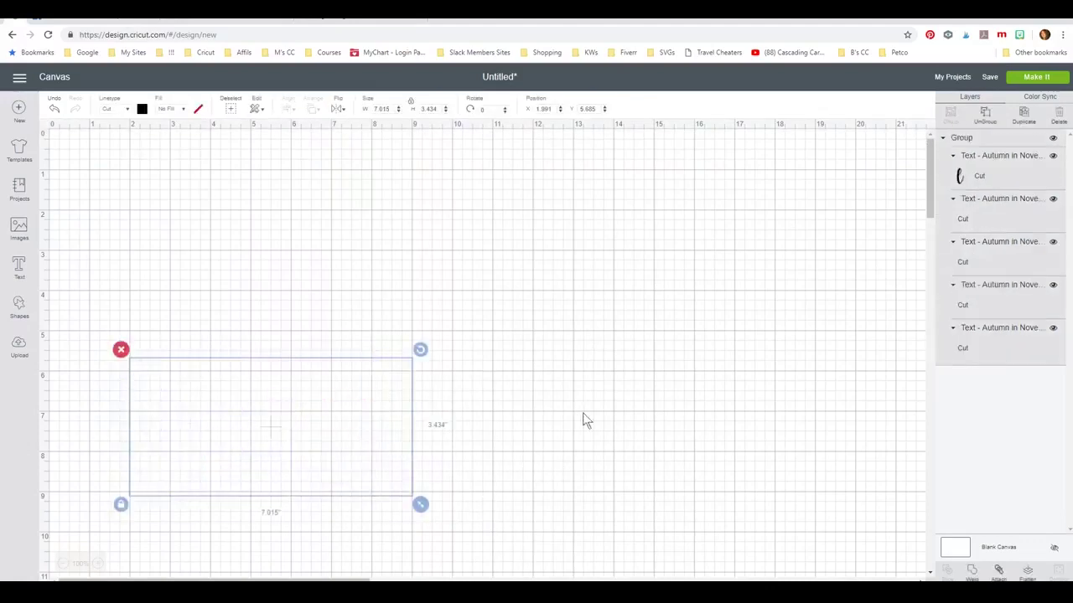
pyautogui.click(972, 573)
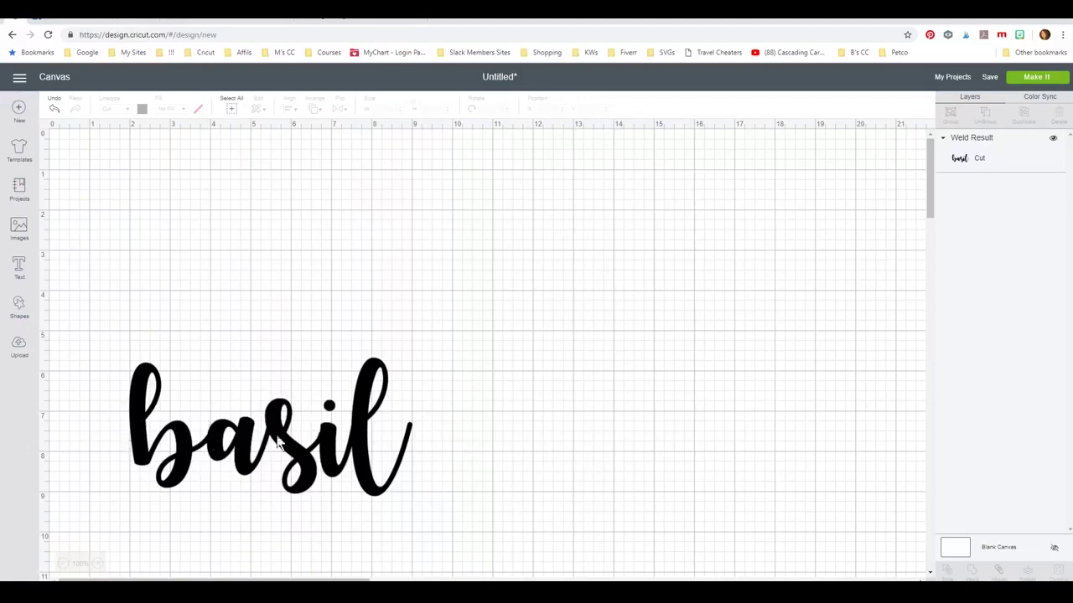
pyautogui.moveTo(277, 438); pyautogui.dragTo(294, 418)
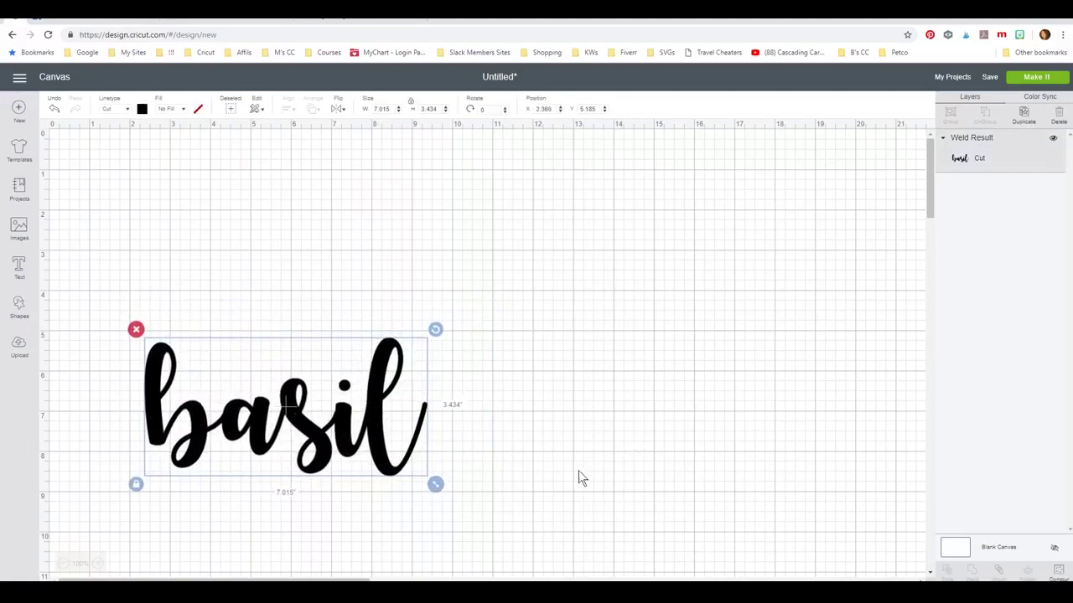
pyautogui.moveTo(435, 484); pyautogui.dragTo(491, 511)
# Fine-tune the welded word's position and bring up the basil.PNG reference picture.
pyautogui.moveTo(380, 413); pyautogui.dragTo(375, 444)
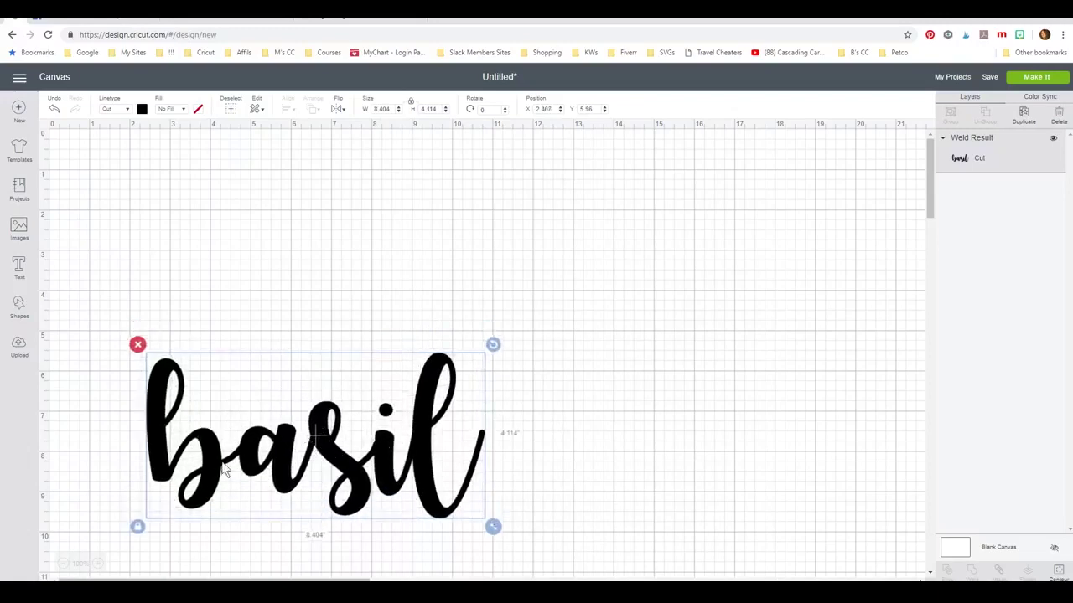
pyautogui.moveTo(248, 456); pyautogui.dragTo(248, 414)
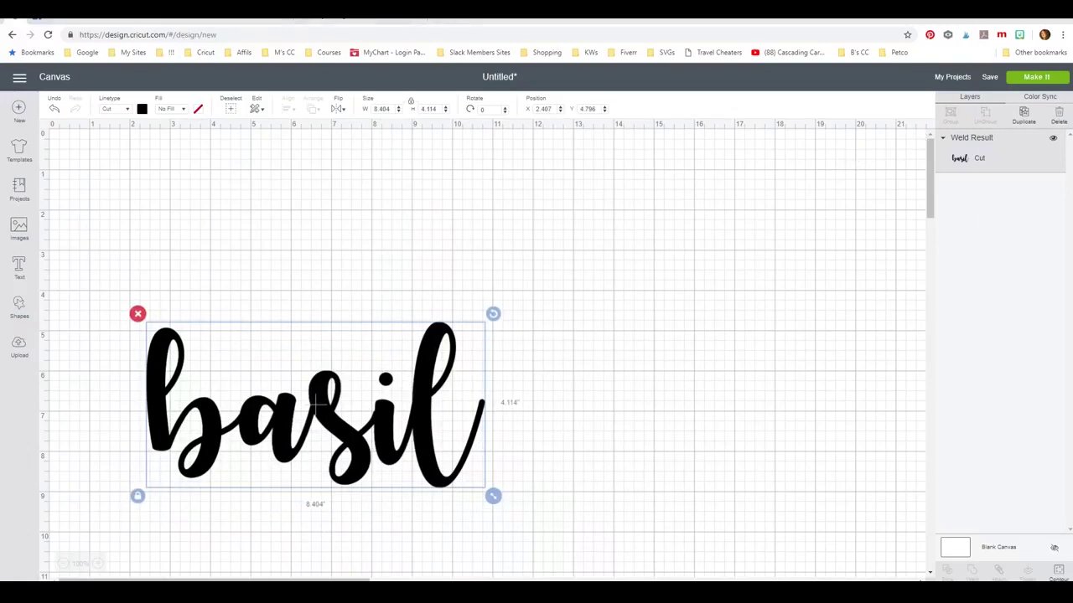
pyautogui.hotkey('alt', 'Tab')
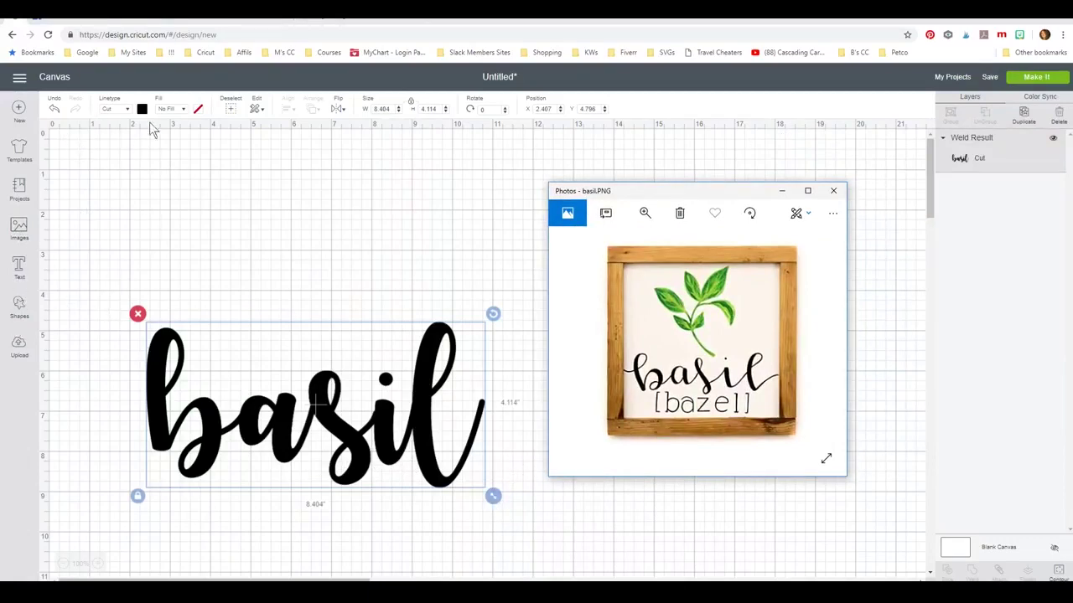
# Add a second 'basil' text and move the large welded word right and down.
pyautogui.click(193, 267)
pyautogui.click(18, 266)
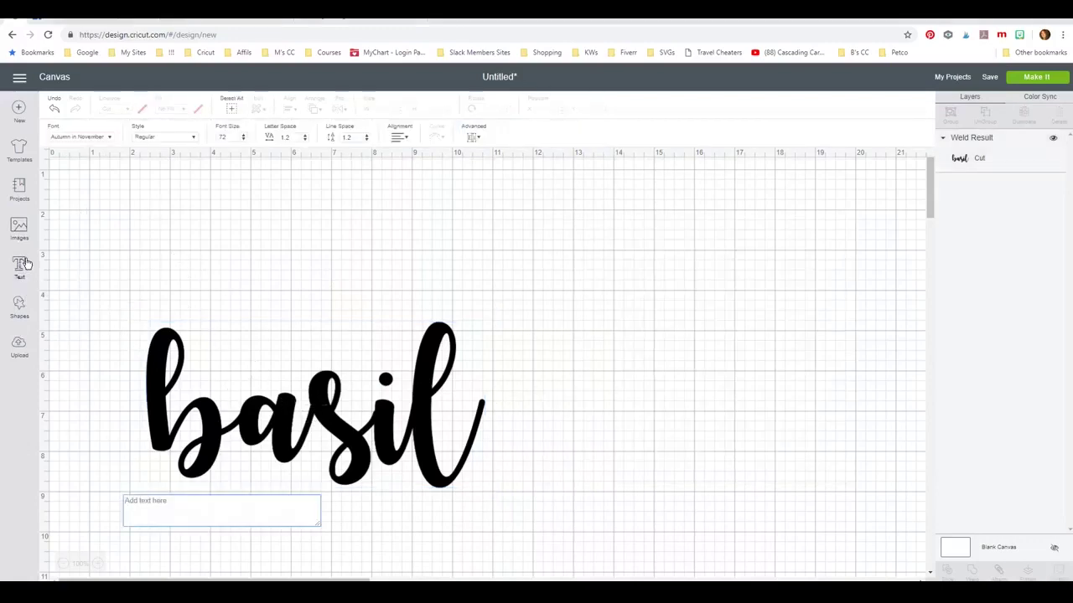
pyautogui.write('basil')
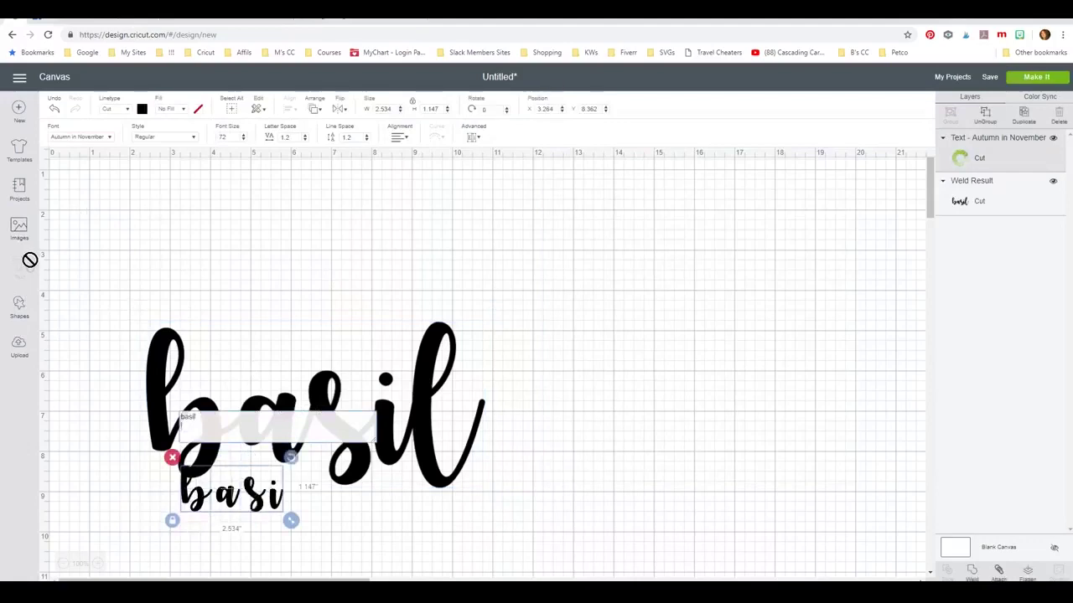
pyautogui.click(543, 503)
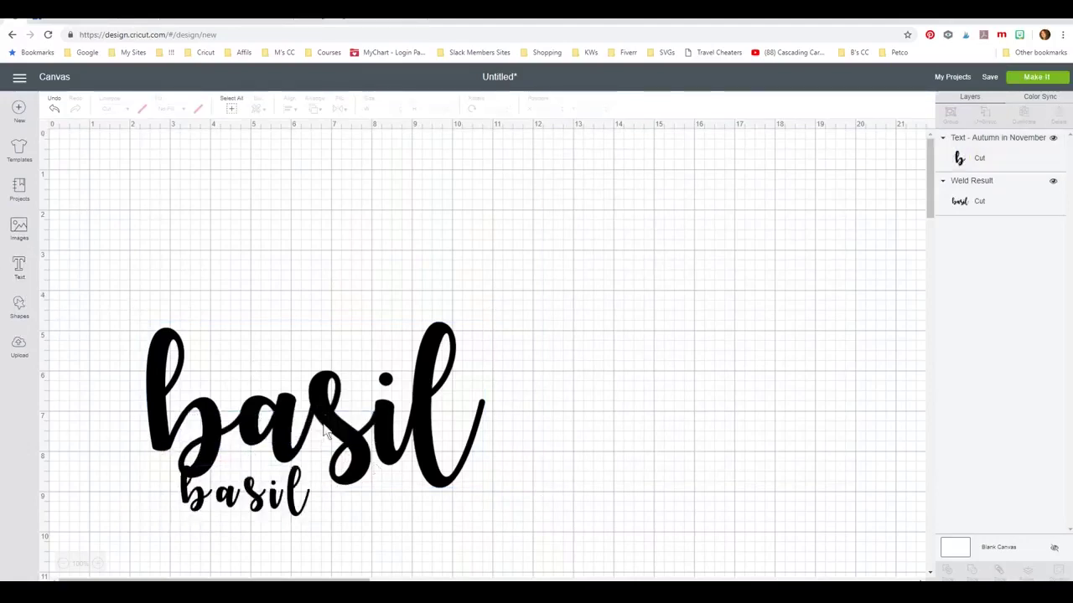
pyautogui.moveTo(387, 424); pyautogui.dragTo(704, 475)
pyautogui.click(251, 503)
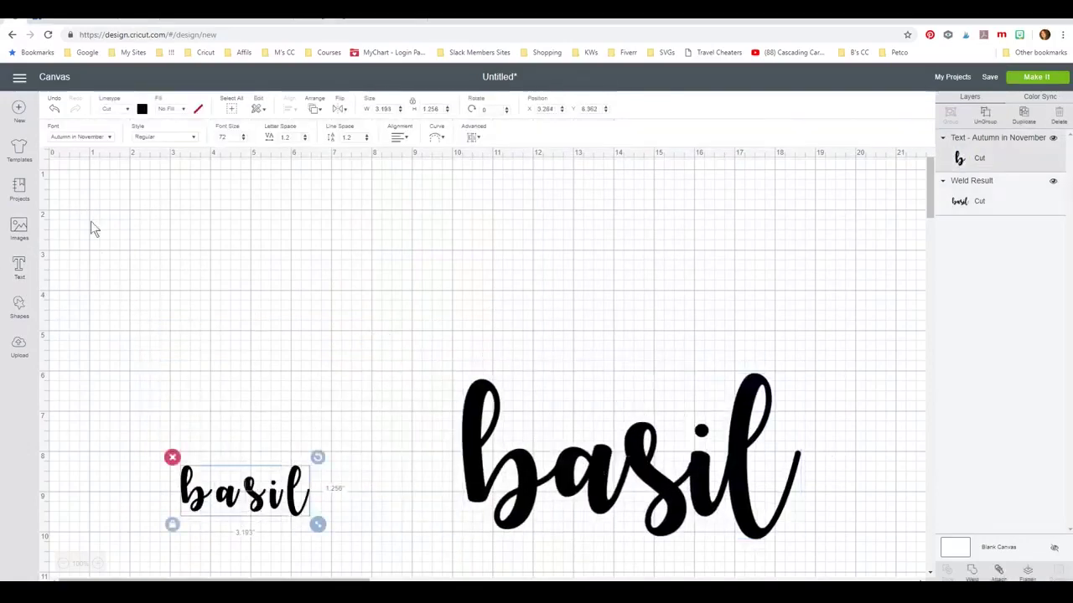
# Open the font list for the small basil text and scroll through it.
pyautogui.click(80, 136)
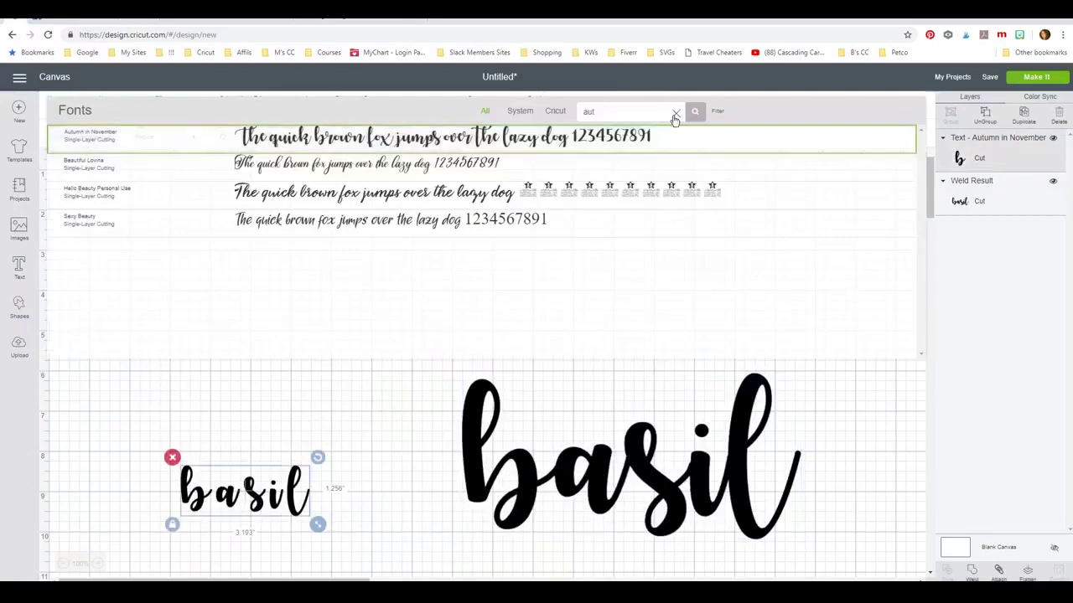
pyautogui.scroll(-2, 489, 220)
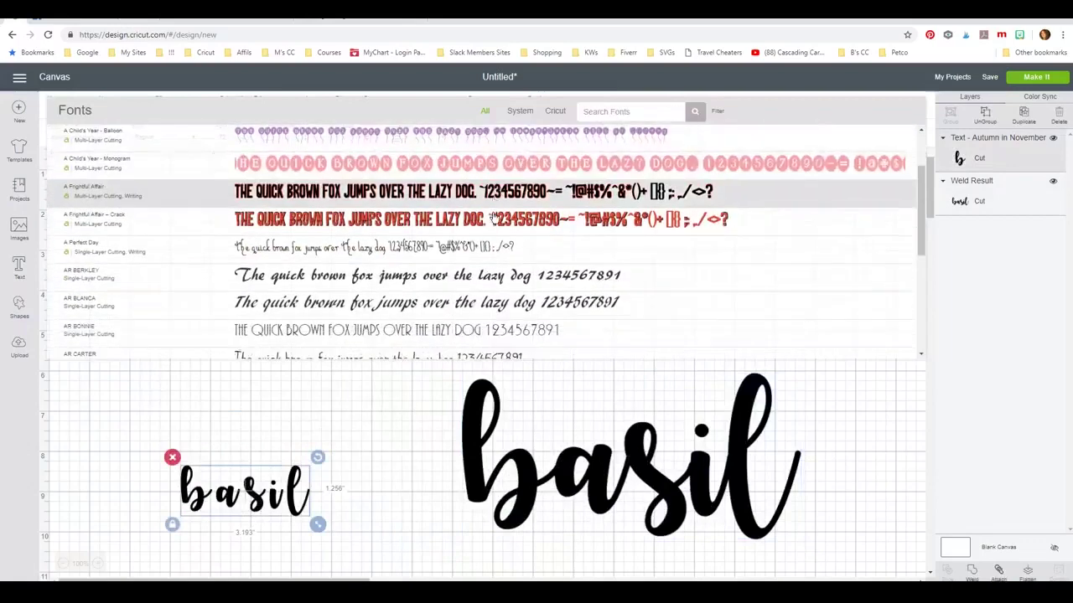
pyautogui.scroll(-5, 486, 219)
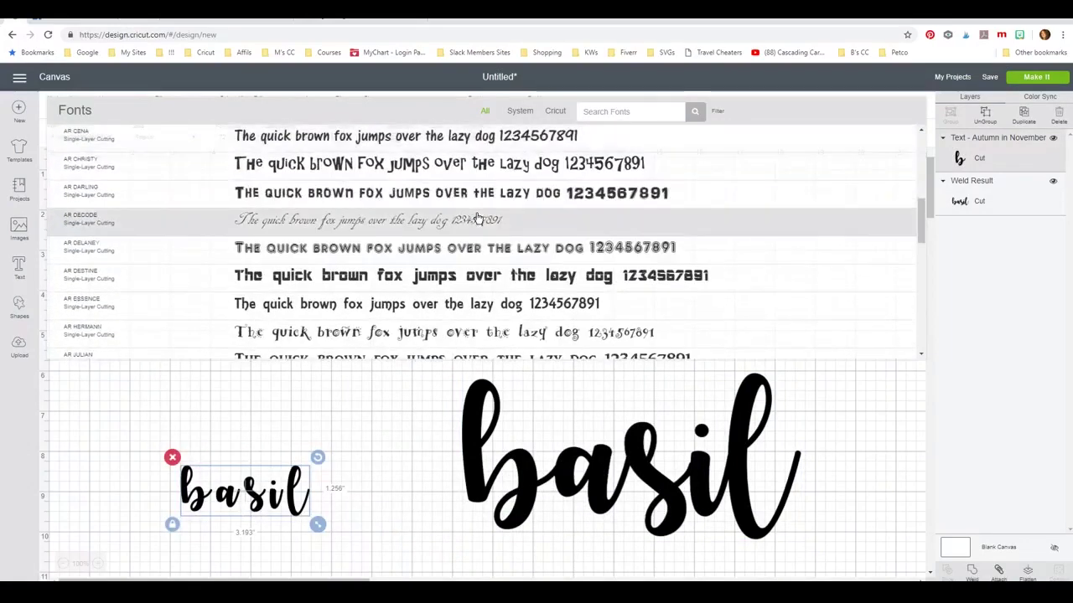
pyautogui.scroll(-5, 477, 218)
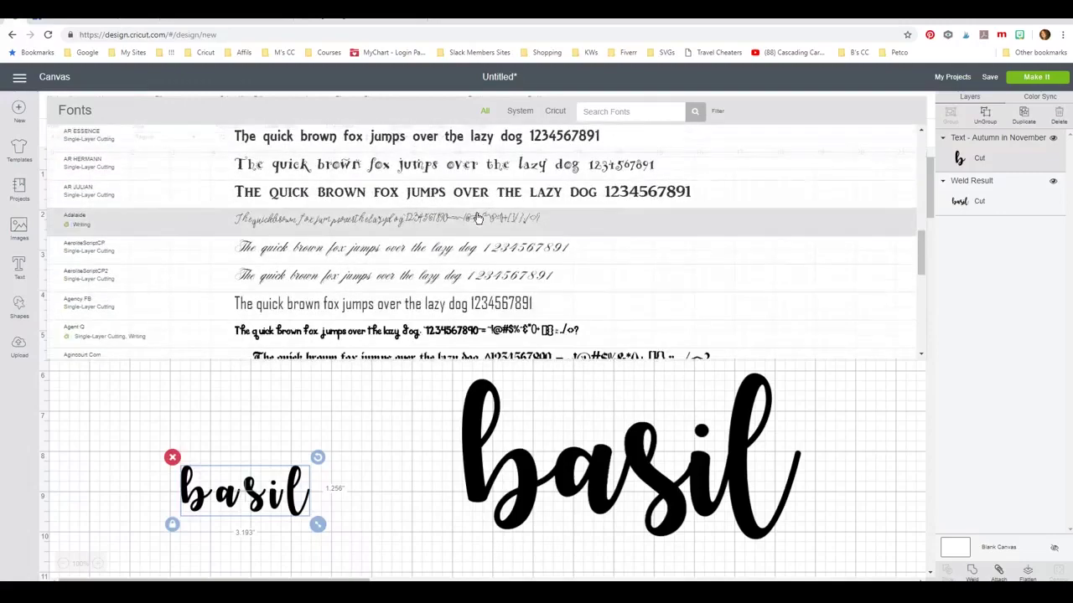
pyautogui.scroll(-5, 478, 218)
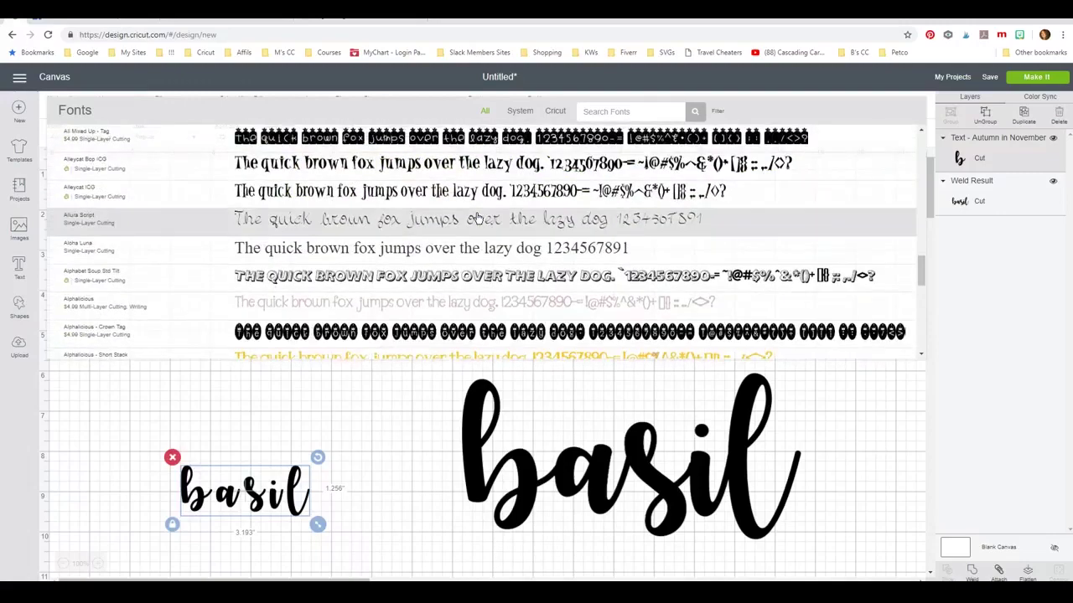
# Try Aloha Luna, then set the small basil in Antique Book Cover Regular (3.319 × 1.522 in).
pyautogui.click(426, 253)
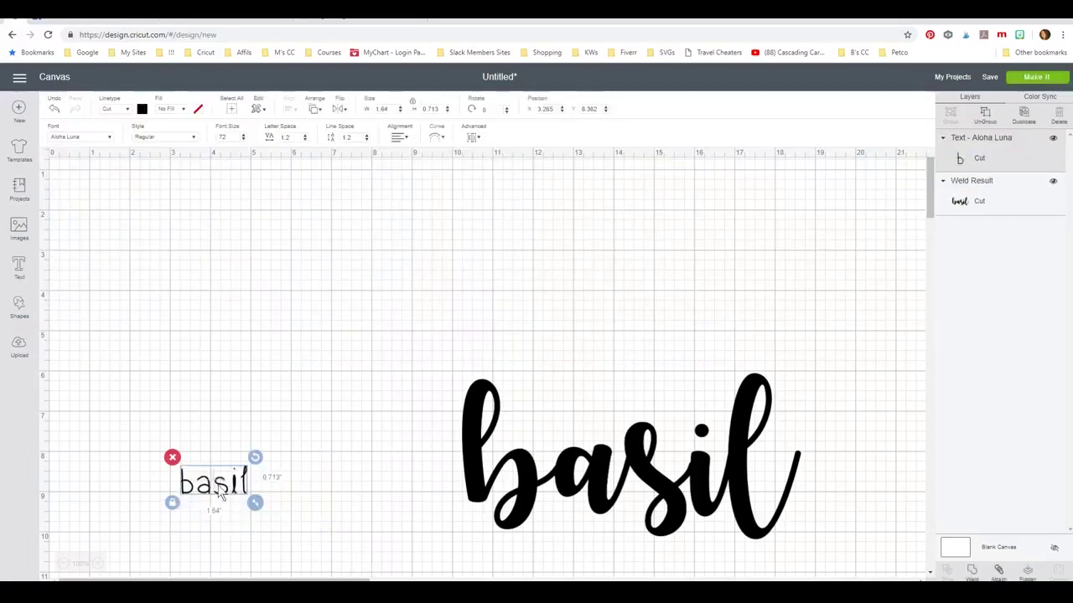
pyautogui.moveTo(216, 487); pyautogui.dragTo(300, 479)
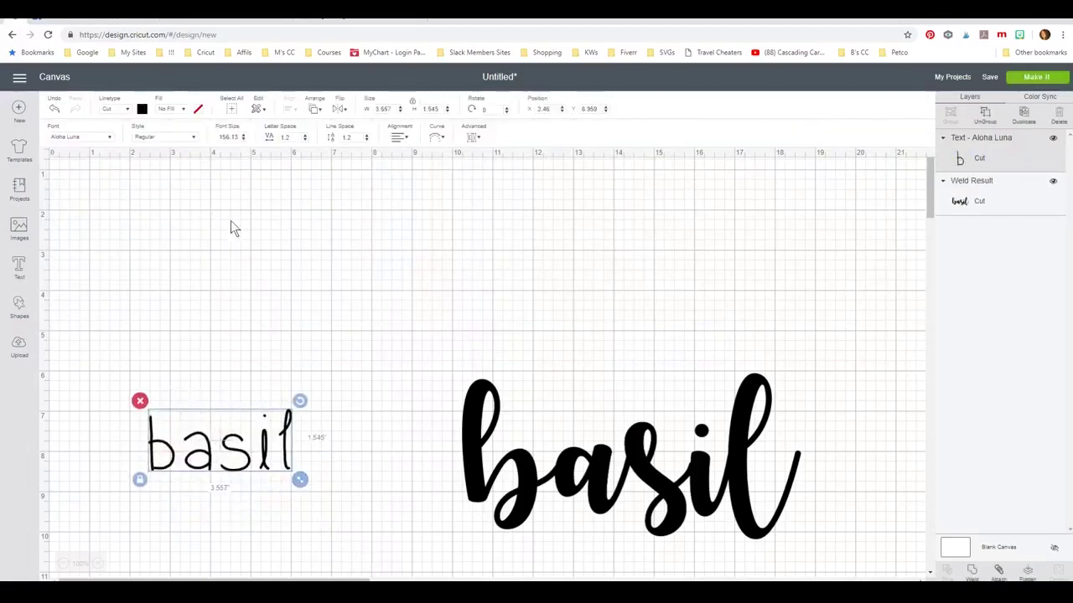
pyautogui.click(93, 141)
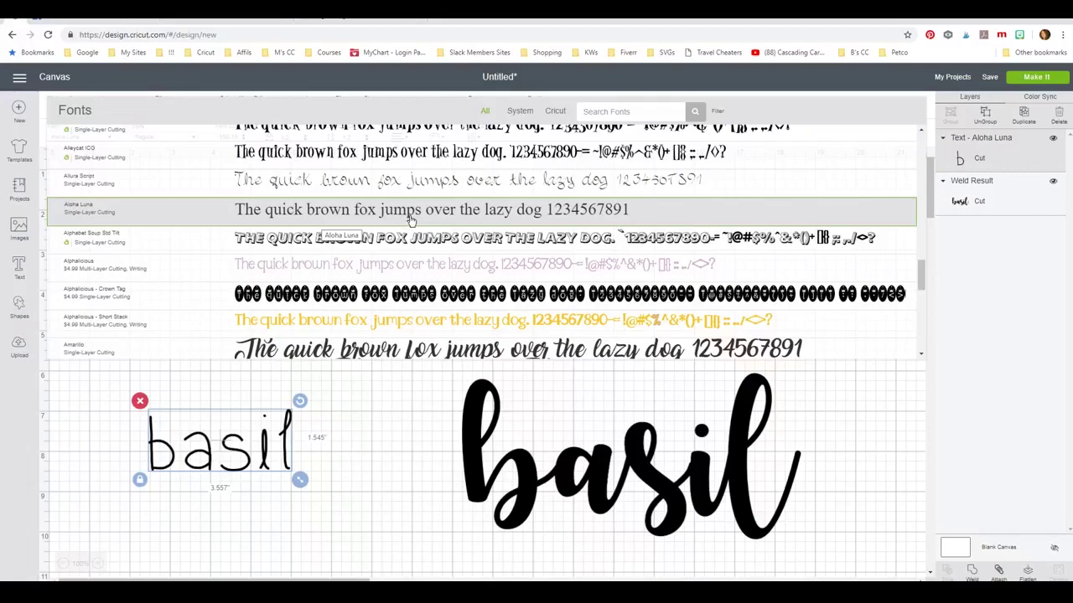
pyautogui.scroll(-10, 411, 219)
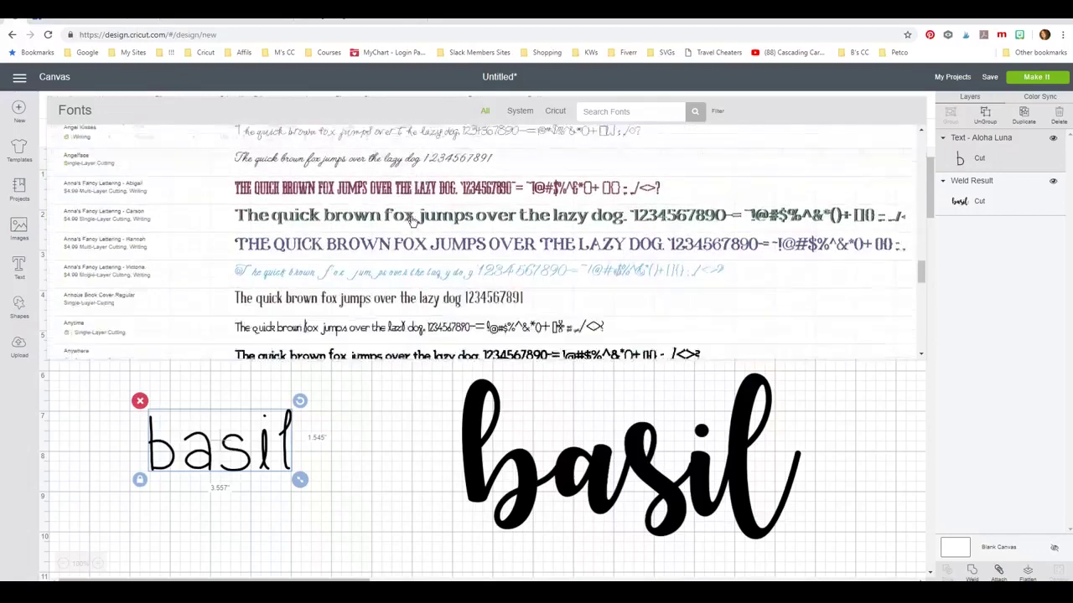
pyautogui.scroll(-2, 411, 219)
pyautogui.click(405, 241)
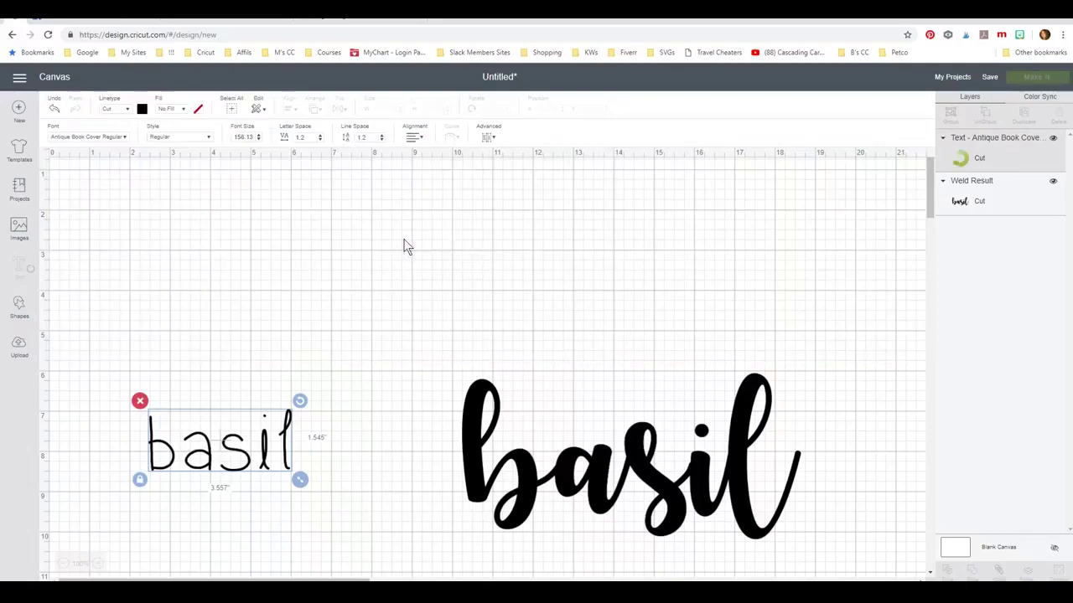
pyautogui.click(83, 136)
pyautogui.scroll(-5, 442, 241)
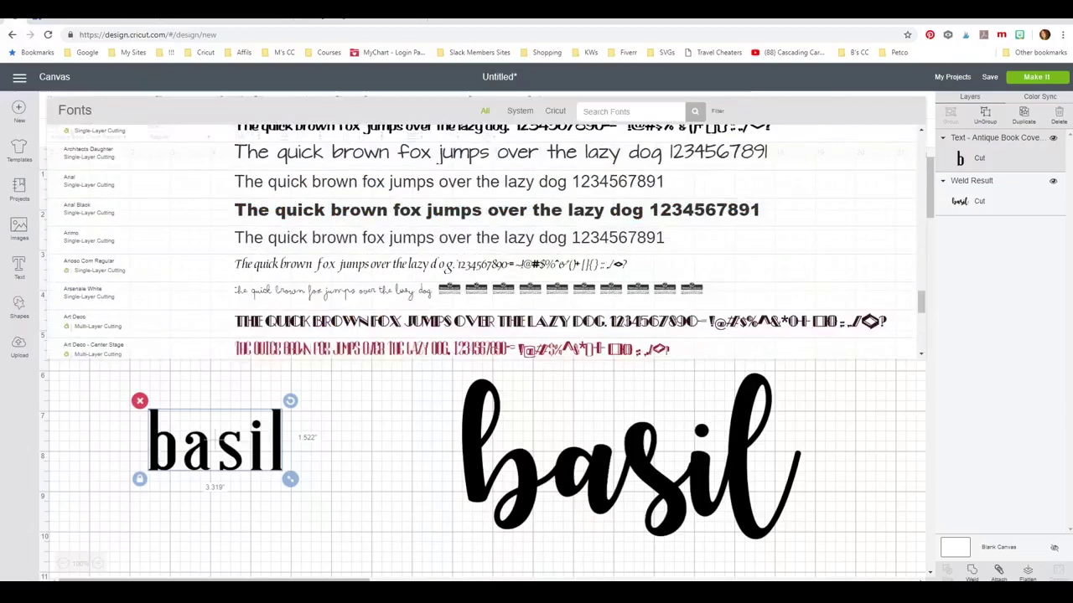
pyautogui.hotkey('alt', 'Tab')
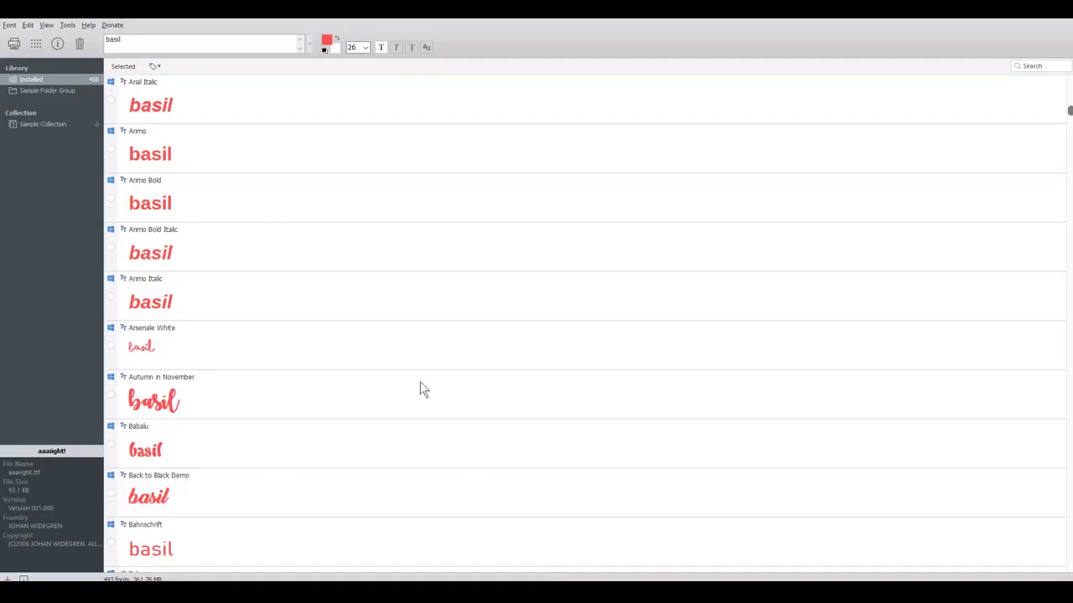
pyautogui.scroll(-2, 464, 363)
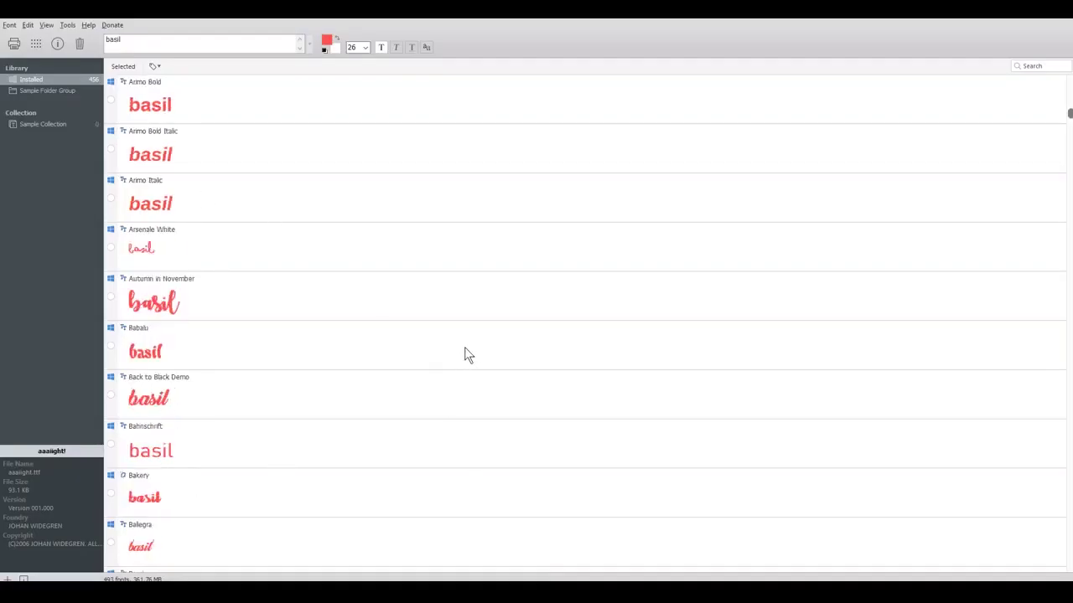
pyautogui.scroll(-2, 465, 355)
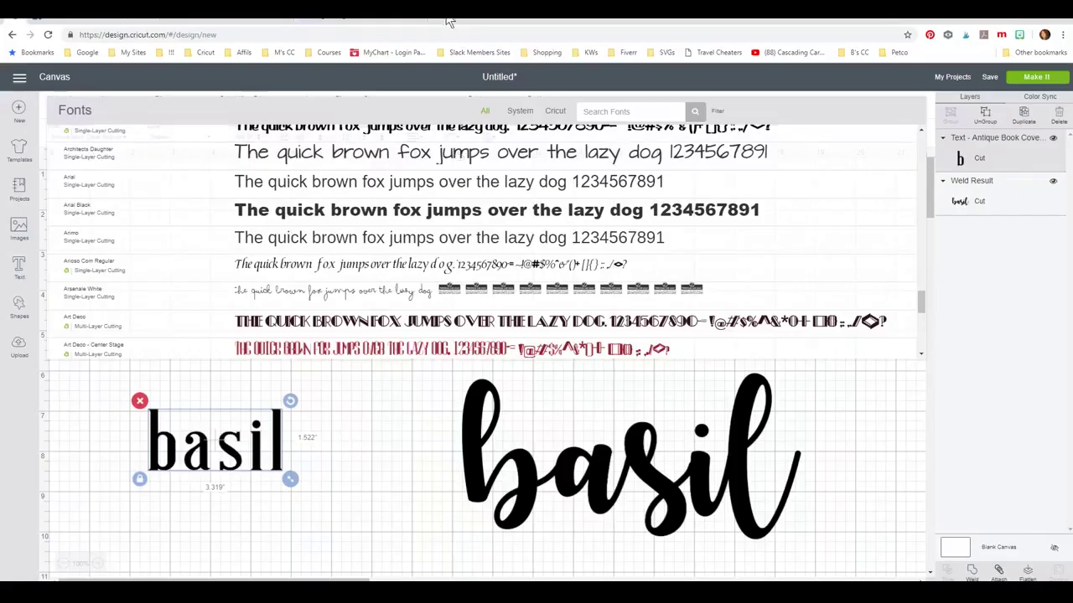
# Load dafont.com in a new tab and browse the Fancy > Cartoon category.
pyautogui.click(457, 23)
pyautogui.write('da')
pyautogui.press('Return')
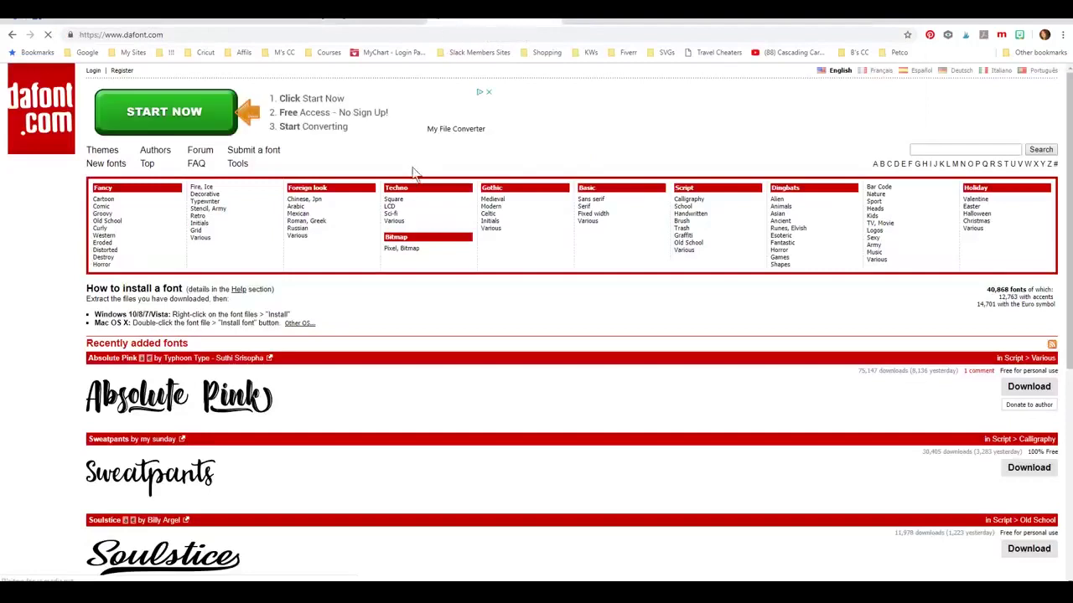
pyautogui.click(105, 199)
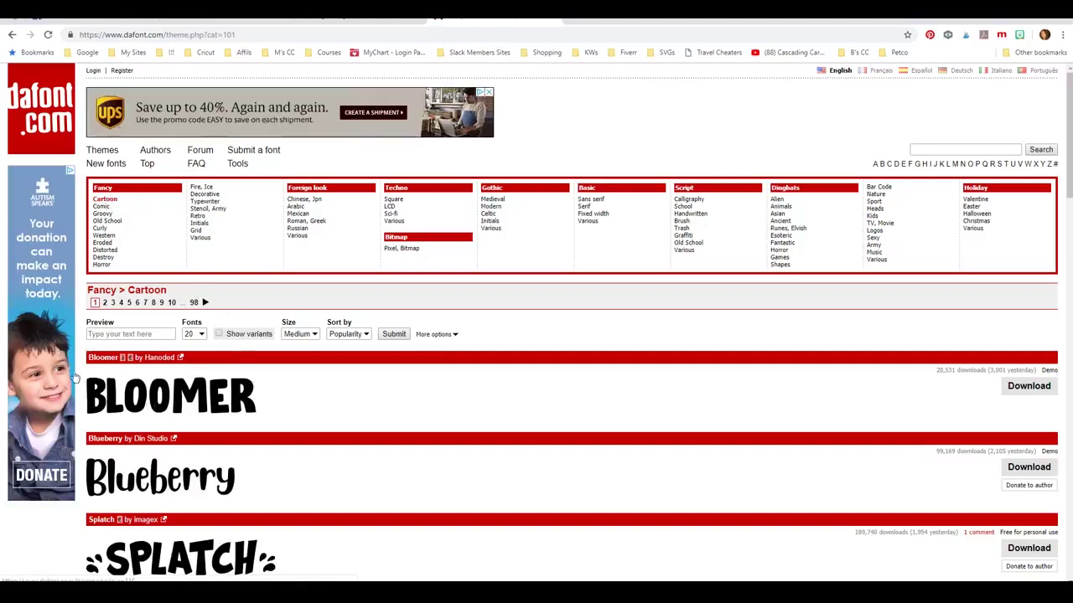
# Preview the Cartoon fonts with the text 'basil', scroll through them, then return to NexusFont.
pyautogui.click(118, 333)
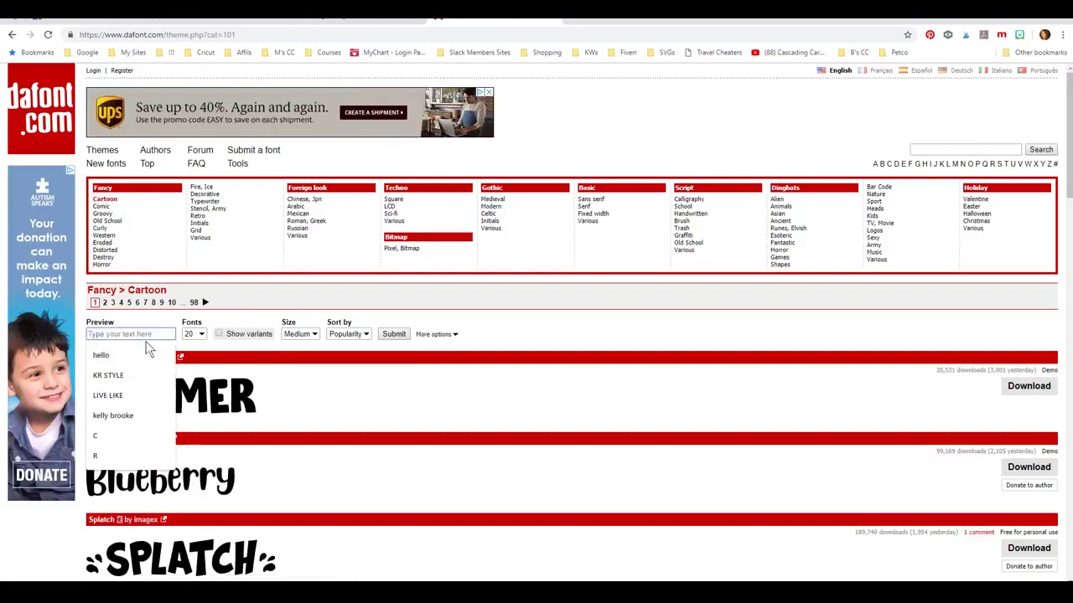
pyautogui.write('basil')
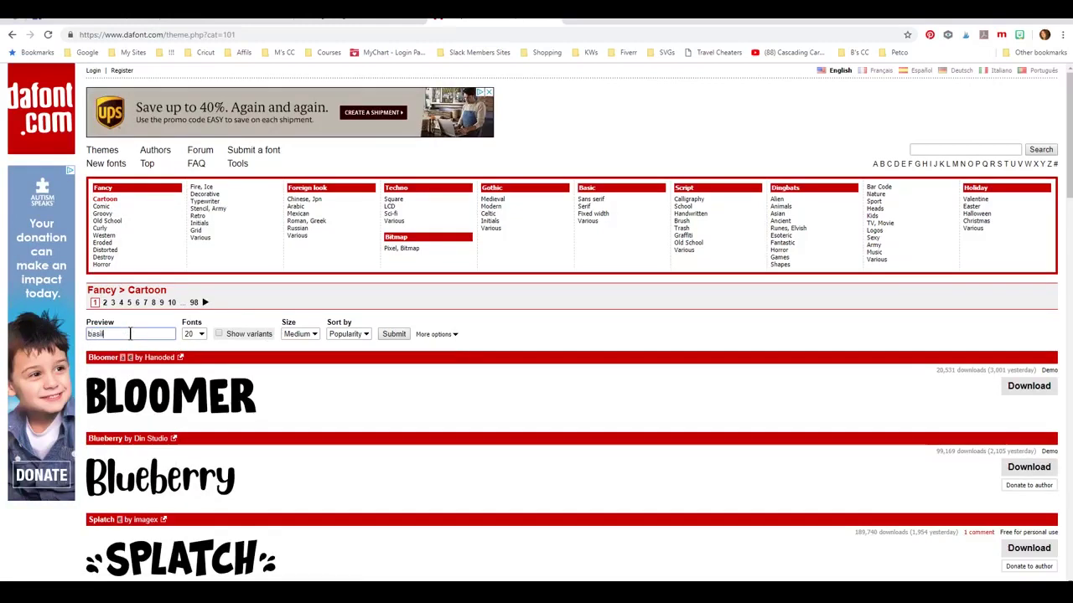
pyautogui.press('Return')
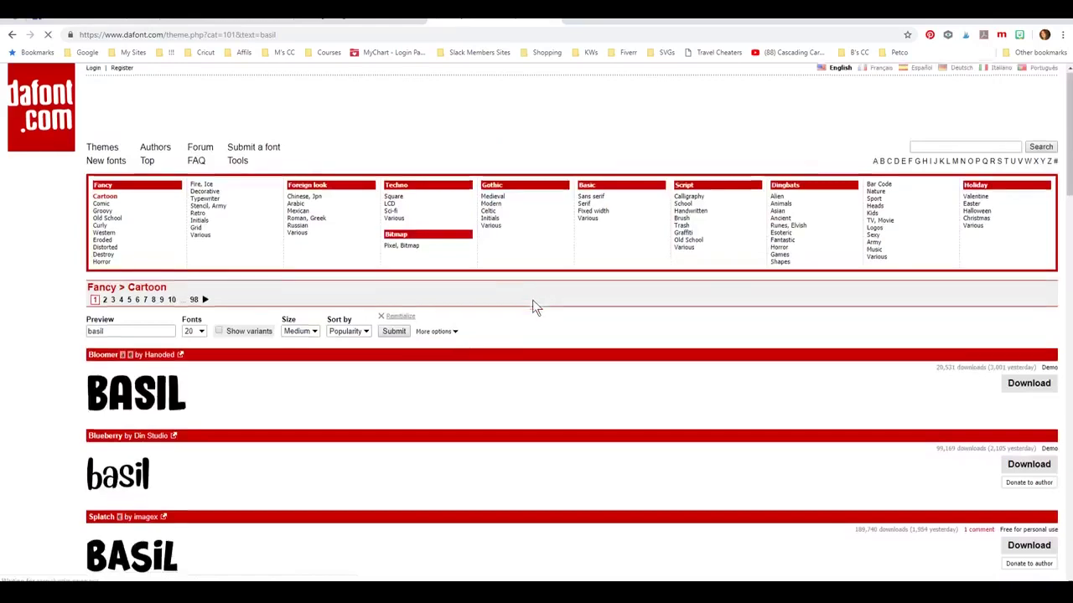
pyautogui.scroll(-3, 534, 301)
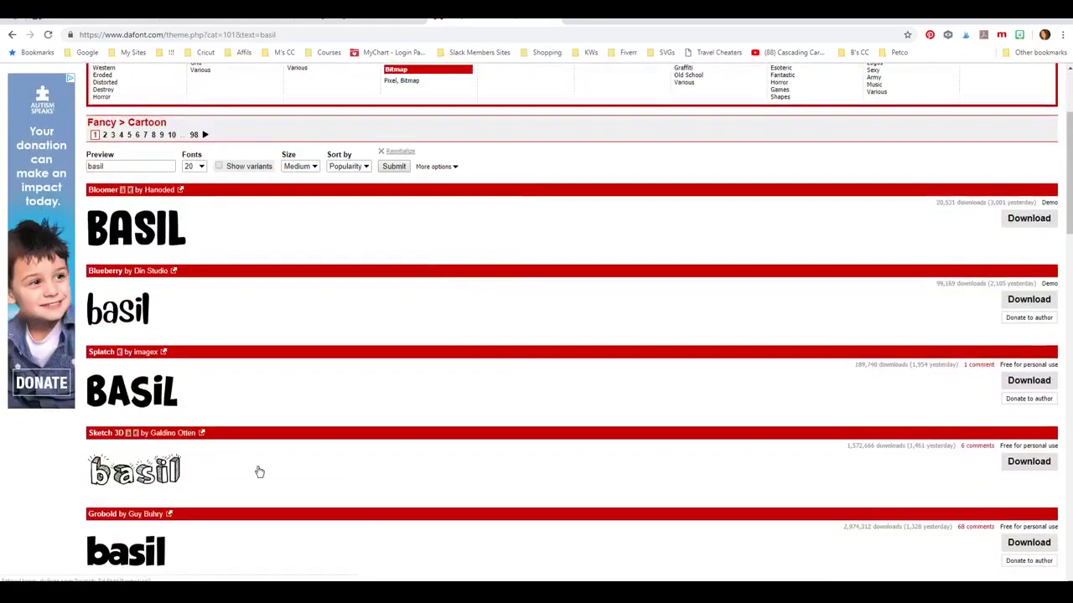
pyautogui.scroll(-2, 482, 383)
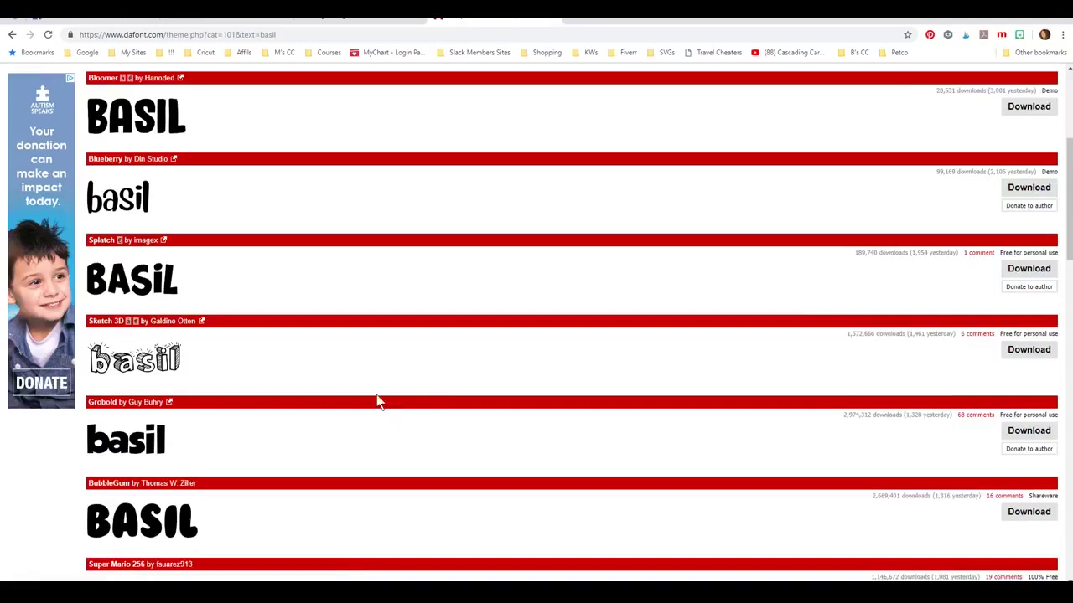
pyautogui.scroll(-4, 377, 402)
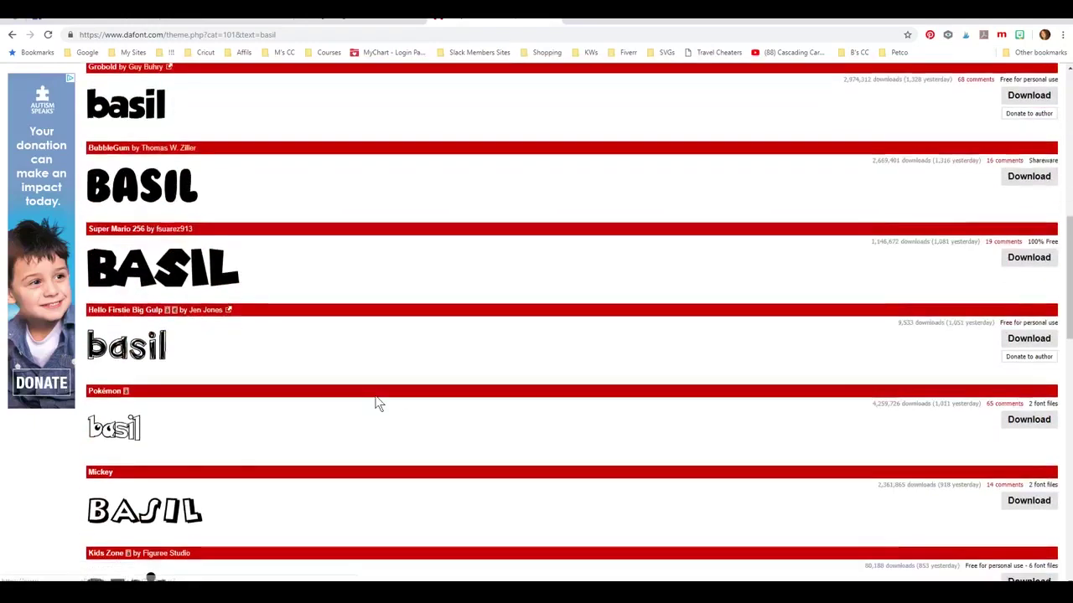
pyautogui.scroll(-4, 378, 402)
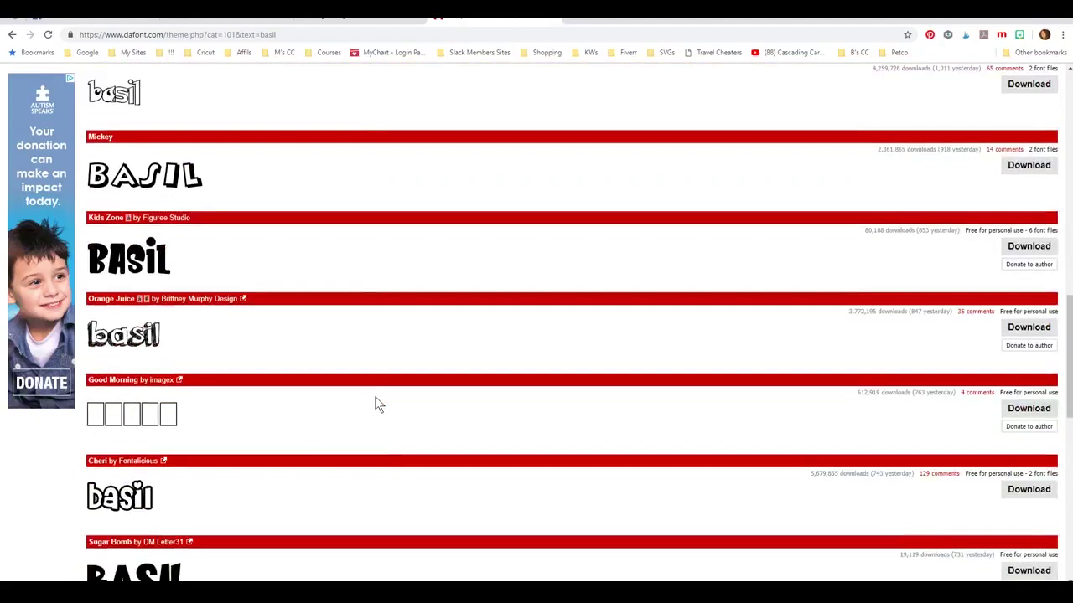
pyautogui.scroll(-2, 376, 406)
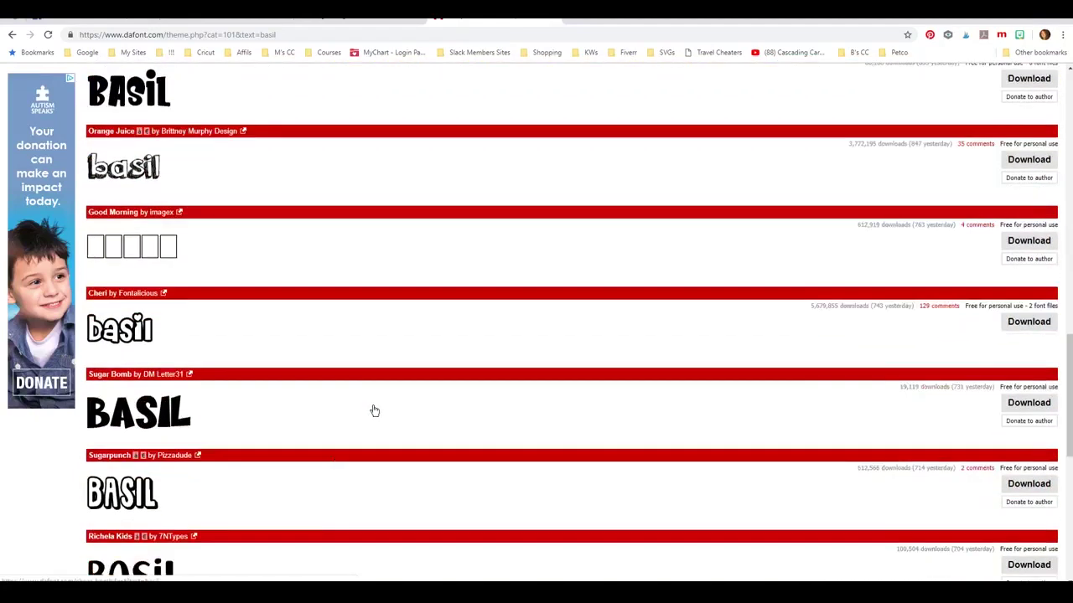
pyautogui.scroll(-1, 376, 411)
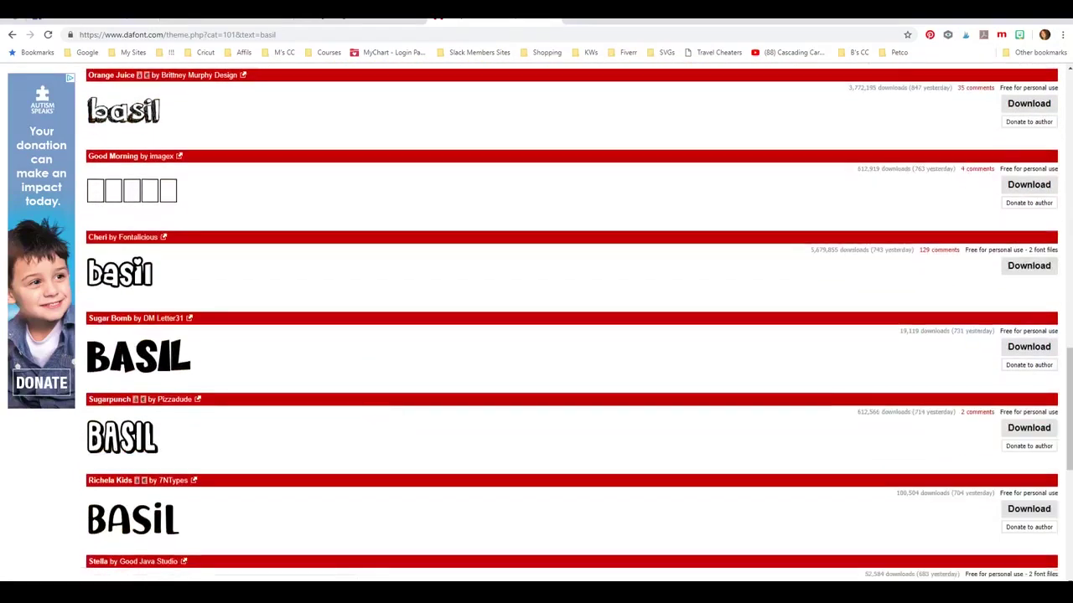
pyautogui.hotkey('alt', 'Tab')
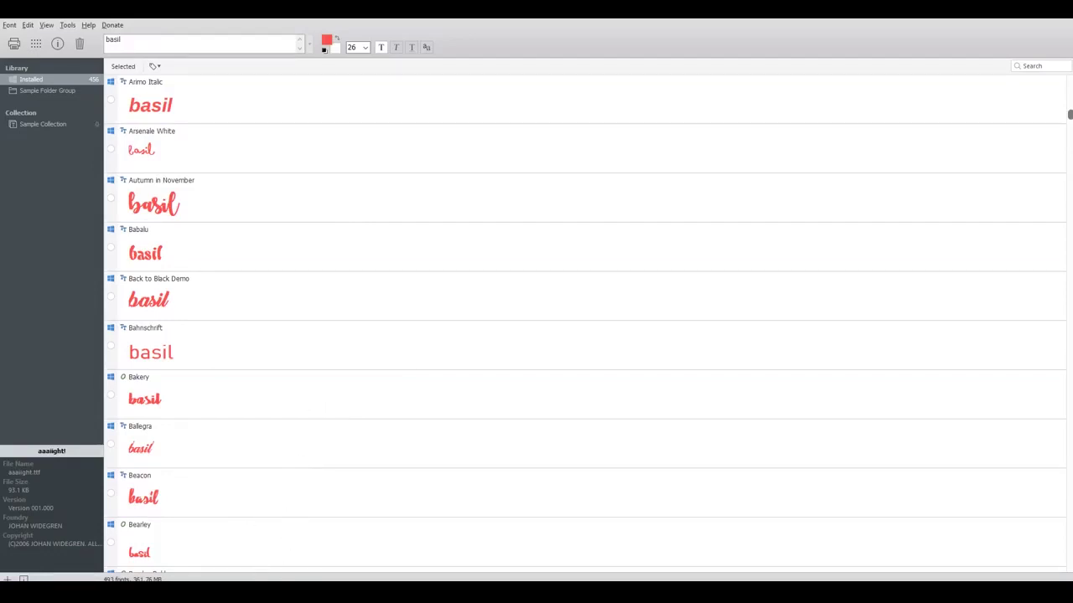
# Flip through the dafont.com and Design Space windows from the taskbar.
pyautogui.click(260, 536)
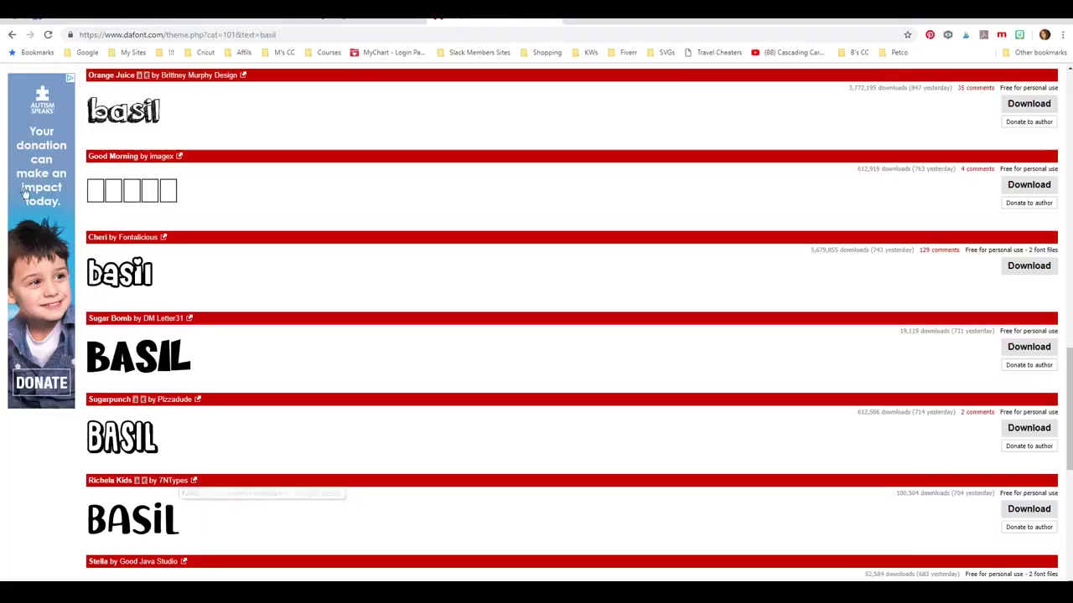
pyautogui.click(23, 20)
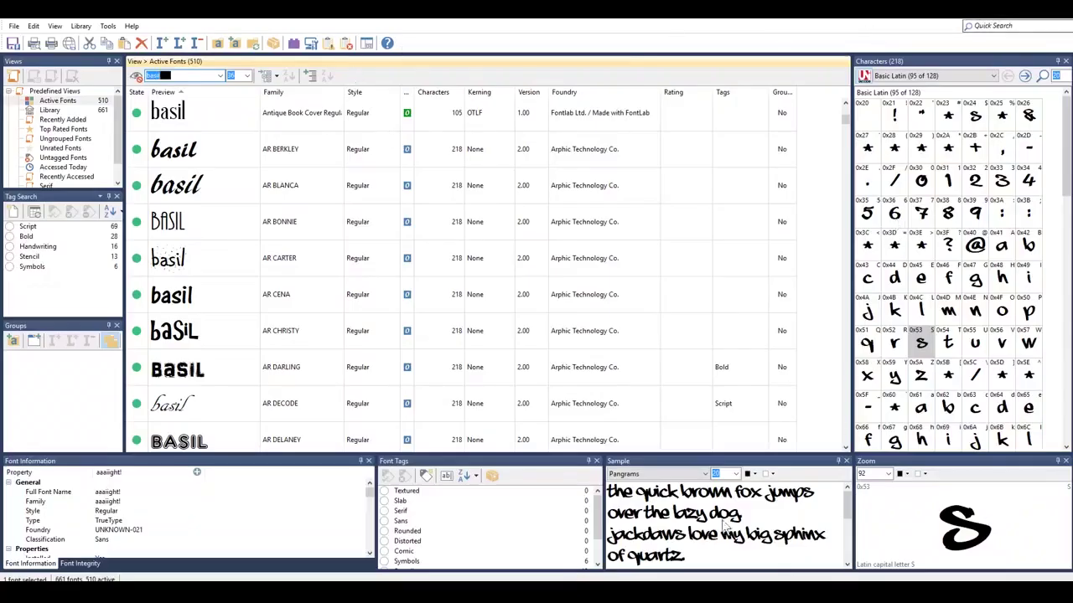
# Restore the NexusFont window and move it to the right, beside MainType's basil previews.
pyautogui.hotkey('alt', 'Tab')
pyautogui.moveTo(431, 20); pyautogui.dragTo(722, 17)
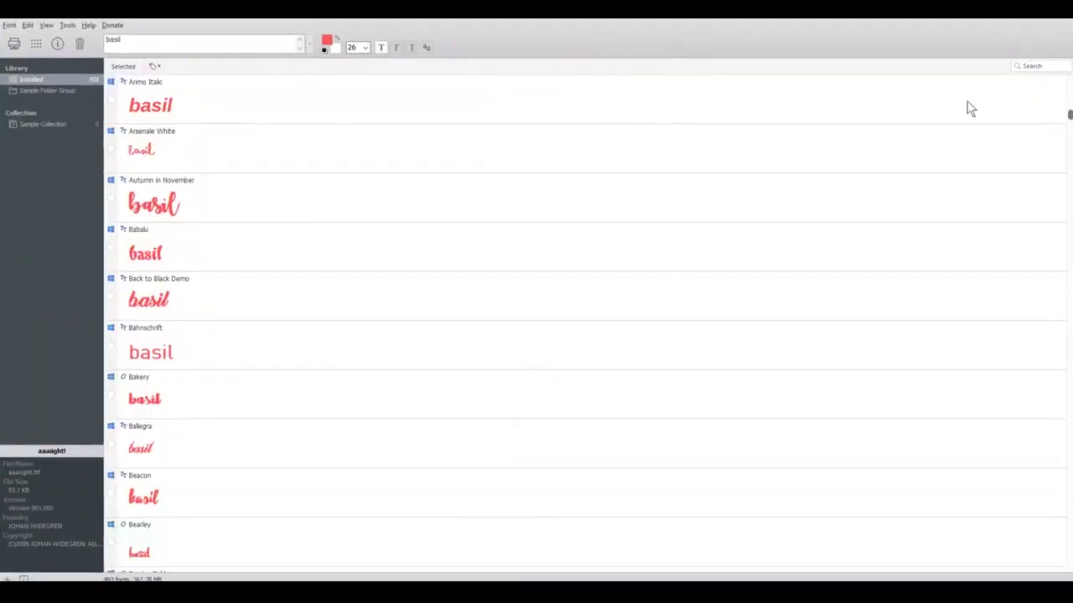
pyautogui.click(1041, 24)
pyautogui.moveTo(505, 24); pyautogui.dragTo(746, 25)
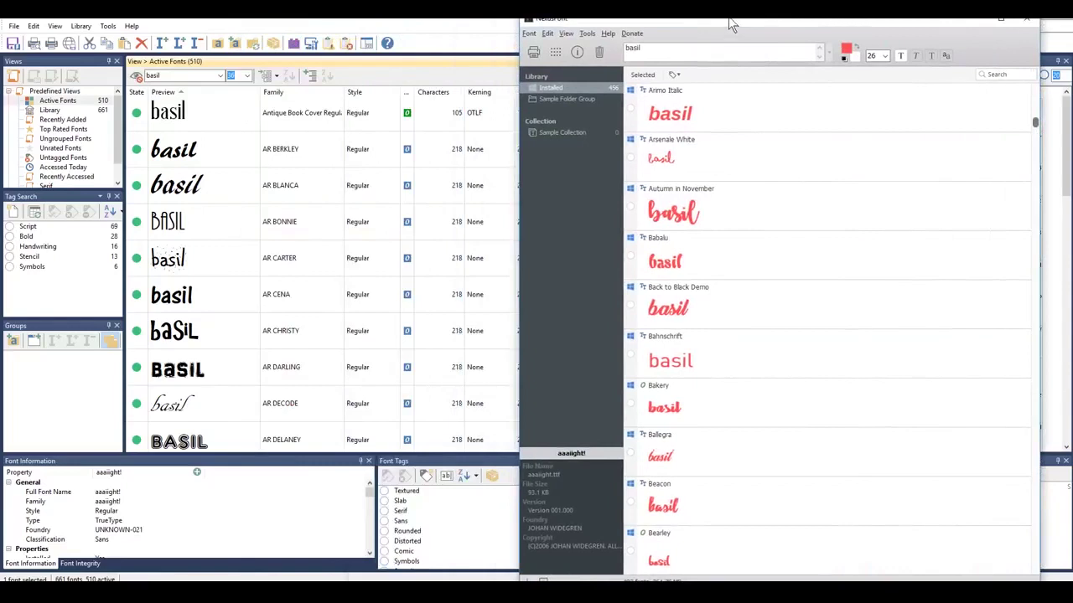
pyautogui.moveTo(729, 26); pyautogui.dragTo(1072, 25)
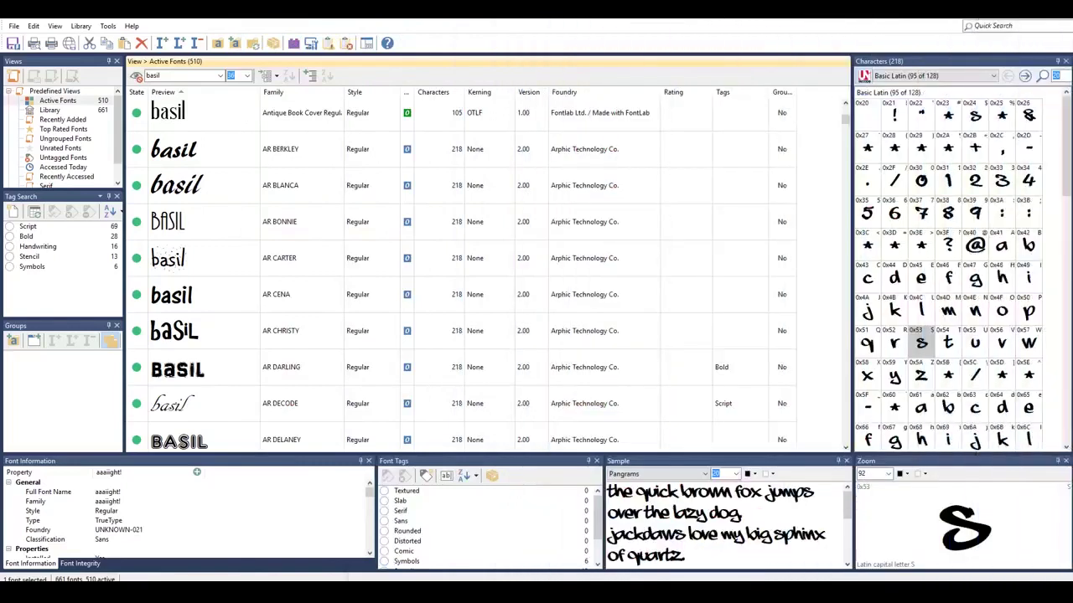